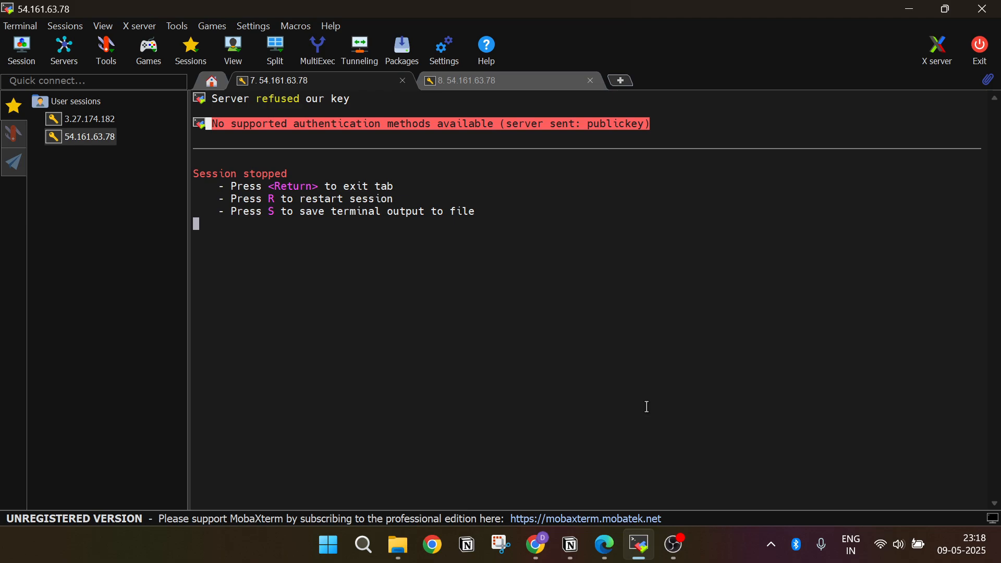
Step: Switch to the Chrome window with the AWS console and close the Ask Ubuntu SSH question page
{"action": "mouse_move", "coordinate": [537, 541]}
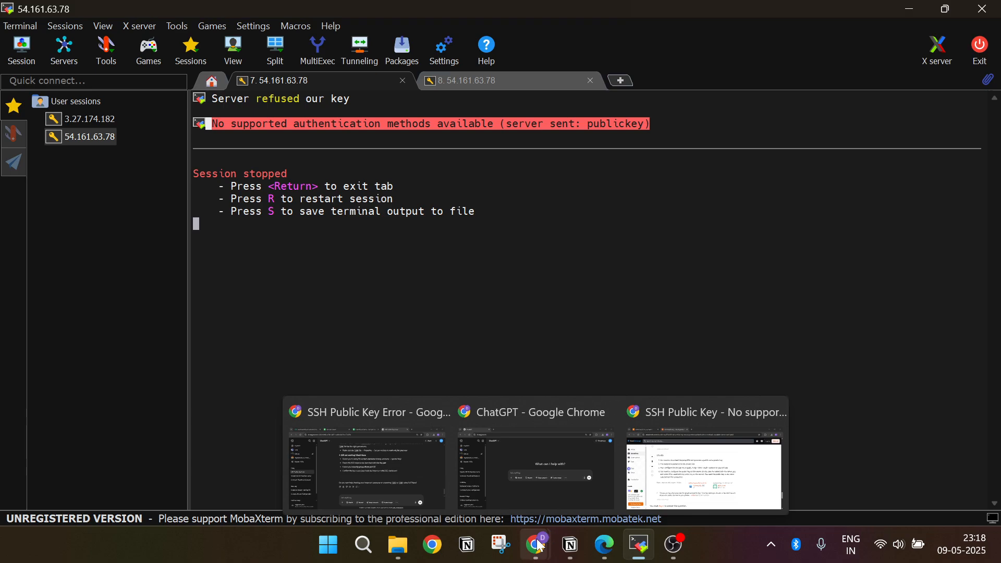
{"action": "left_click", "coordinate": [417, 470]}
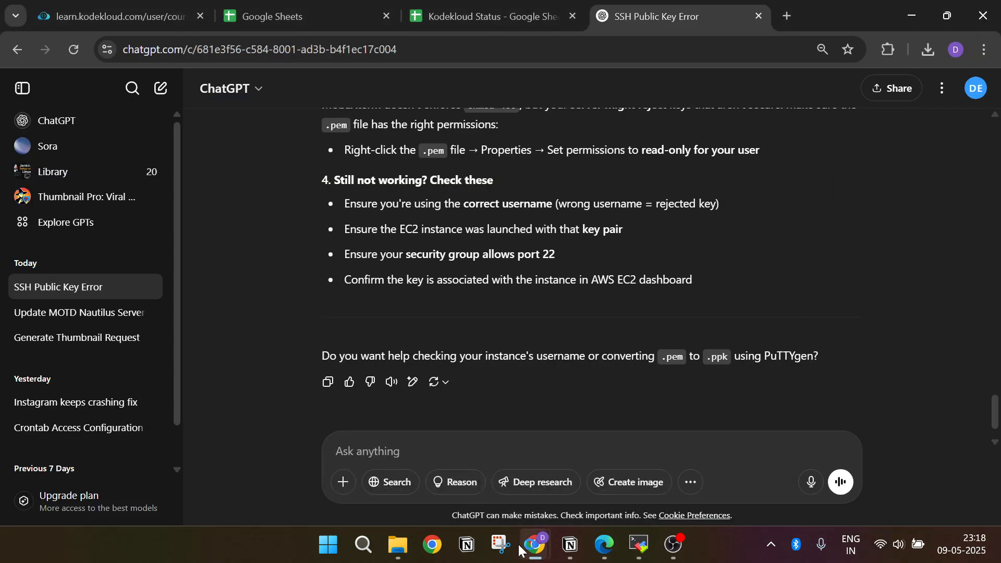
{"action": "mouse_move", "coordinate": [541, 553]}
{"action": "left_click", "coordinate": [649, 459]}
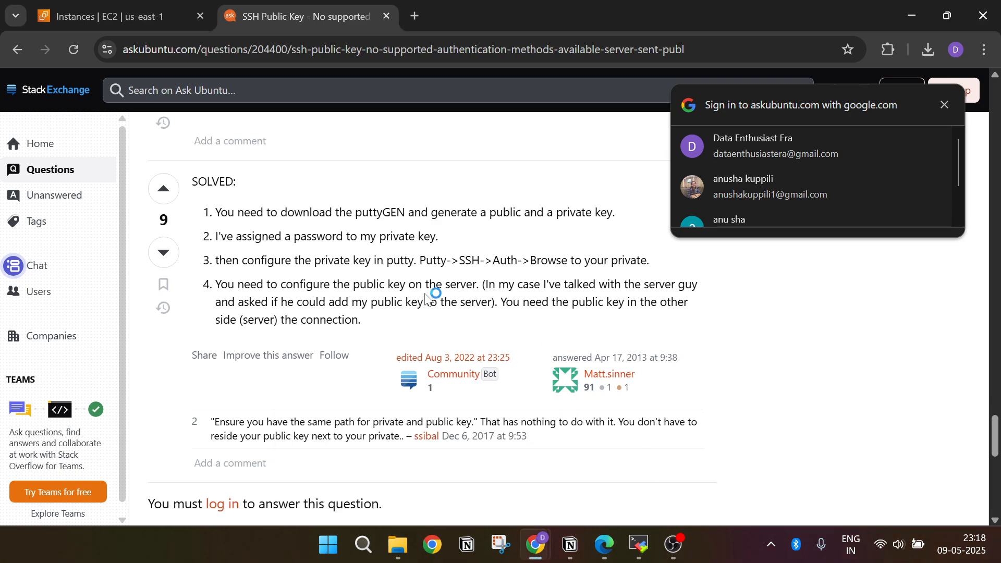
{"action": "left_click", "coordinate": [384, 16]}
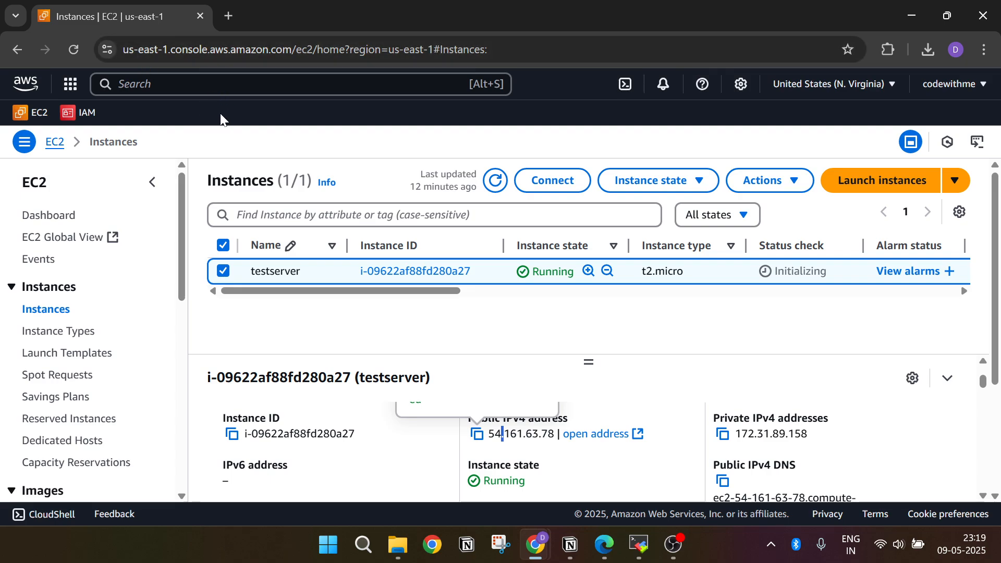
Step: Search the AWS services for ec2 and open the EC2 service
{"action": "key", "text": "alt+s"}
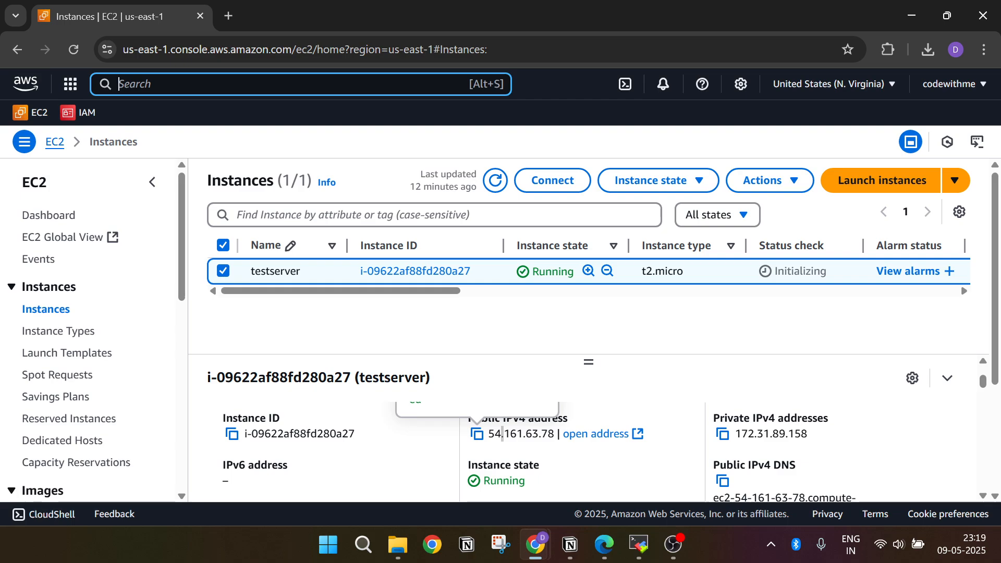
{"action": "type", "text": "ec"}
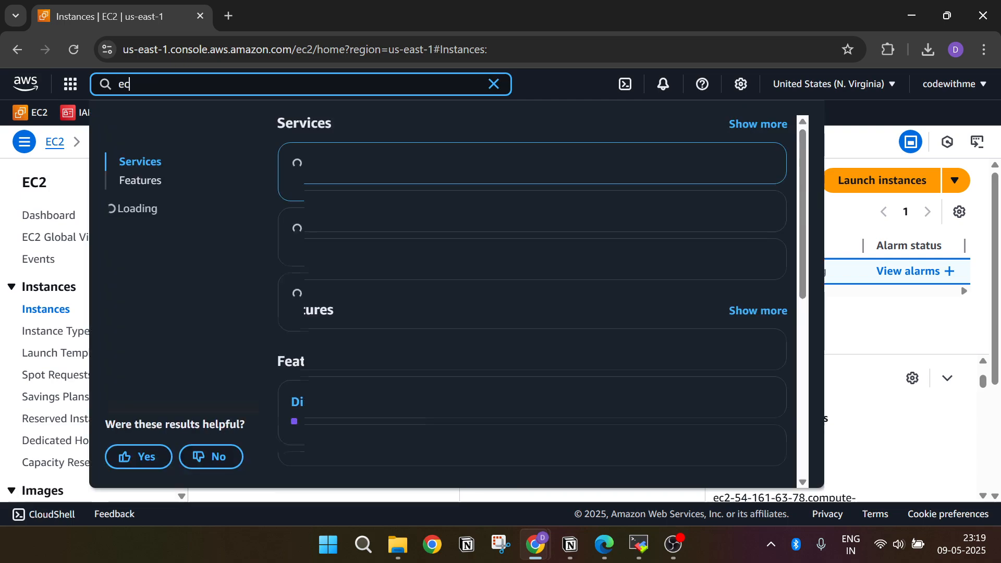
{"action": "type", "text": "2"}
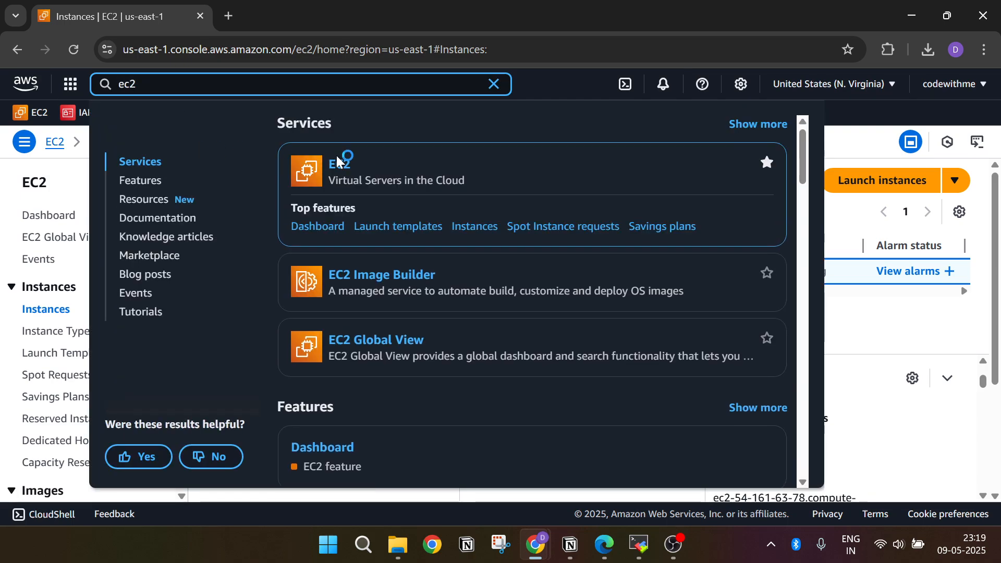
{"action": "left_click", "coordinate": [339, 164]}
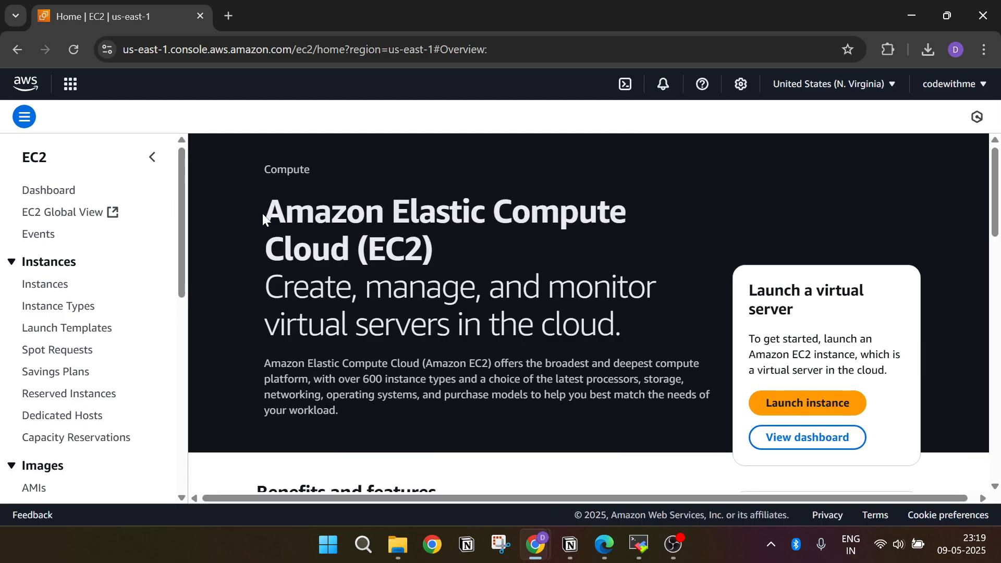
{"action": "left_click_drag", "start_coordinate": [262, 214], "coordinate": [616, 213]}
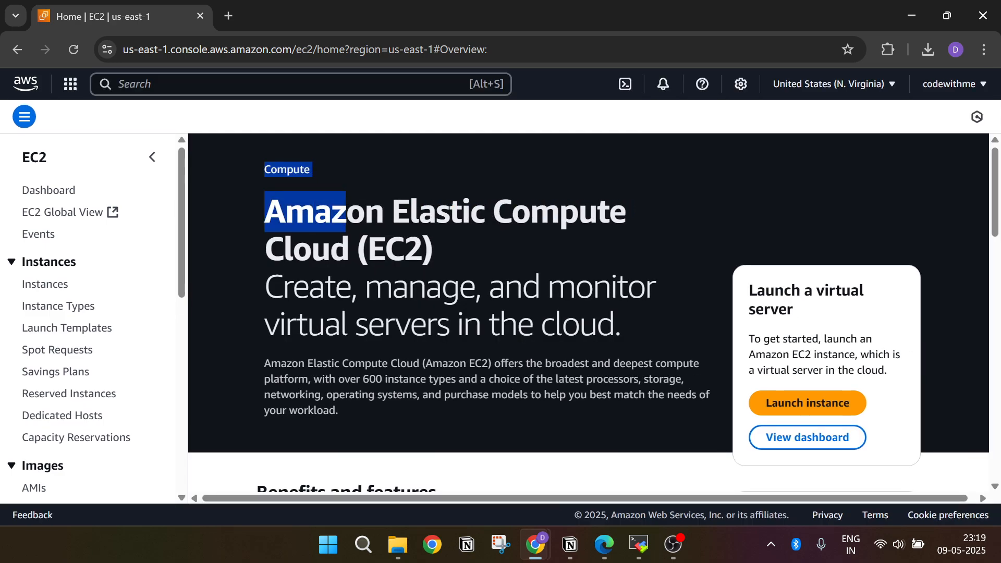
{"action": "left_click", "coordinate": [615, 212]}
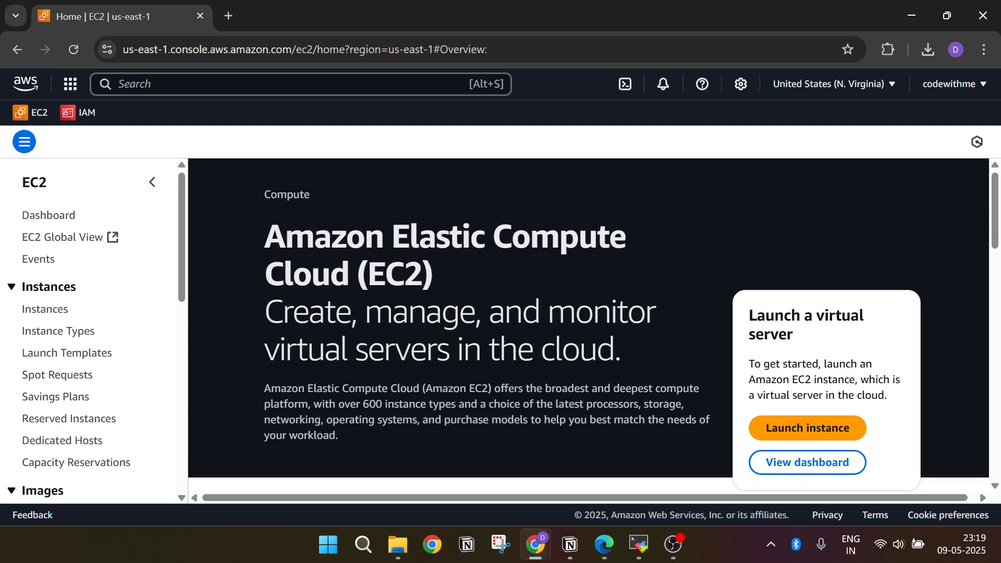
{"action": "left_click_drag", "start_coordinate": [266, 238], "coordinate": [419, 237]}
{"action": "left_click", "coordinate": [459, 274]}
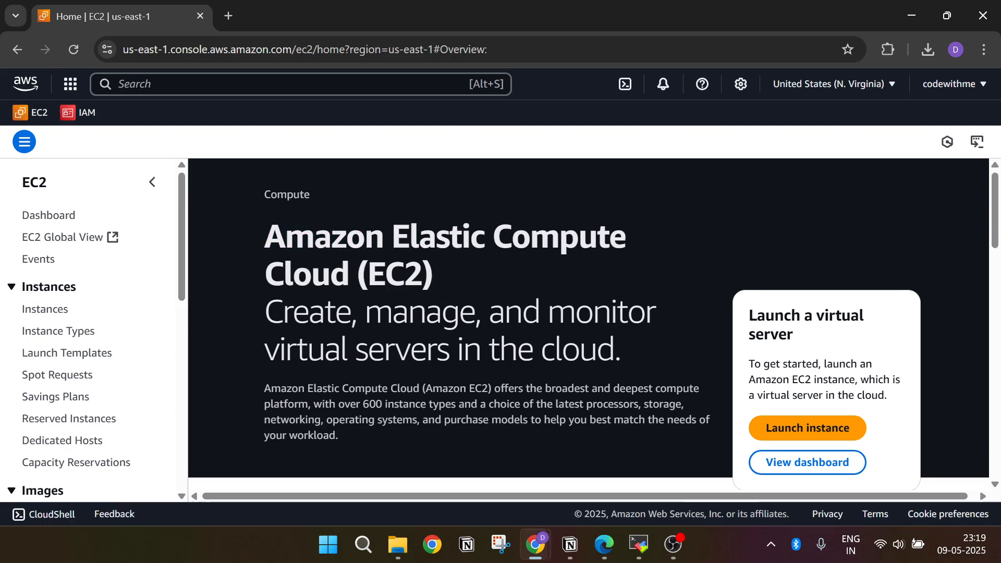
Step: Start launching a new instance from the EC2 instances list and name it testwindows
{"action": "left_click", "coordinate": [35, 312]}
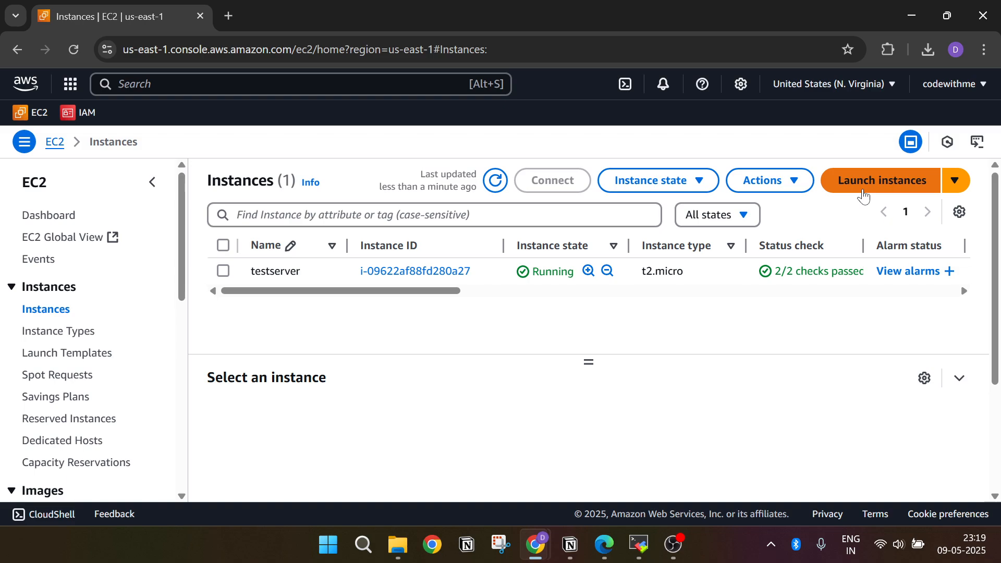
{"action": "left_click", "coordinate": [864, 191]}
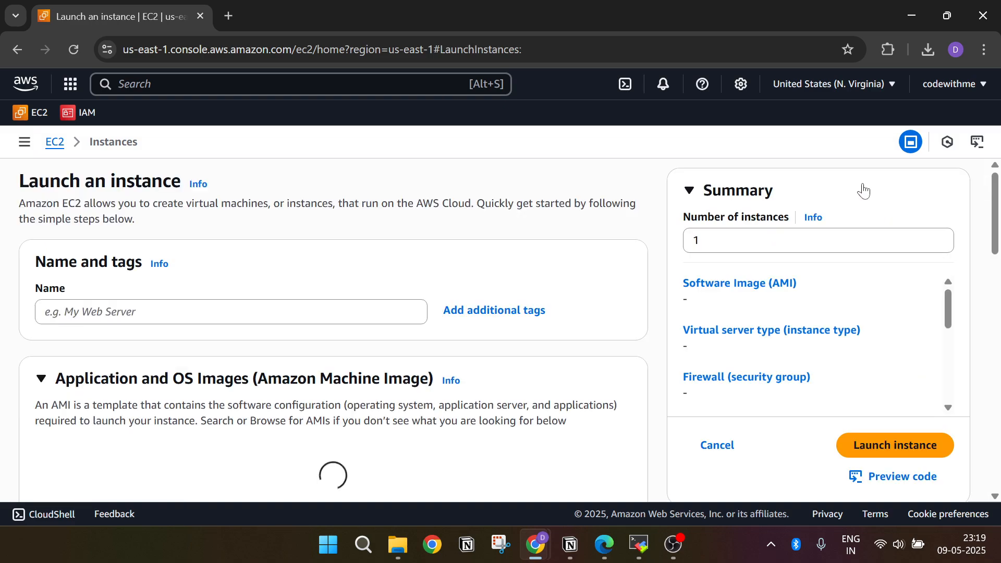
{"action": "left_click", "coordinate": [231, 384]}
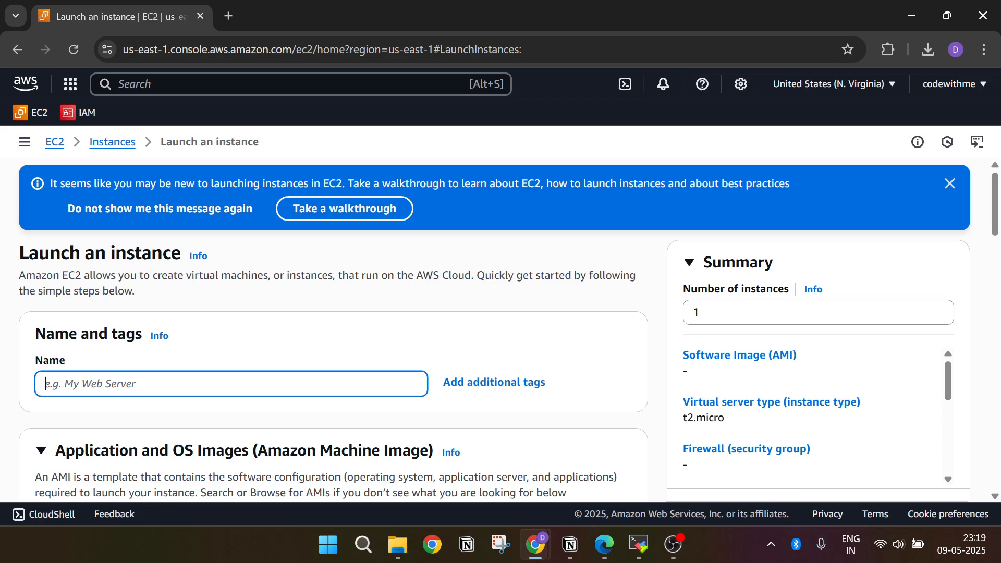
{"action": "type", "text": "testwindows"}
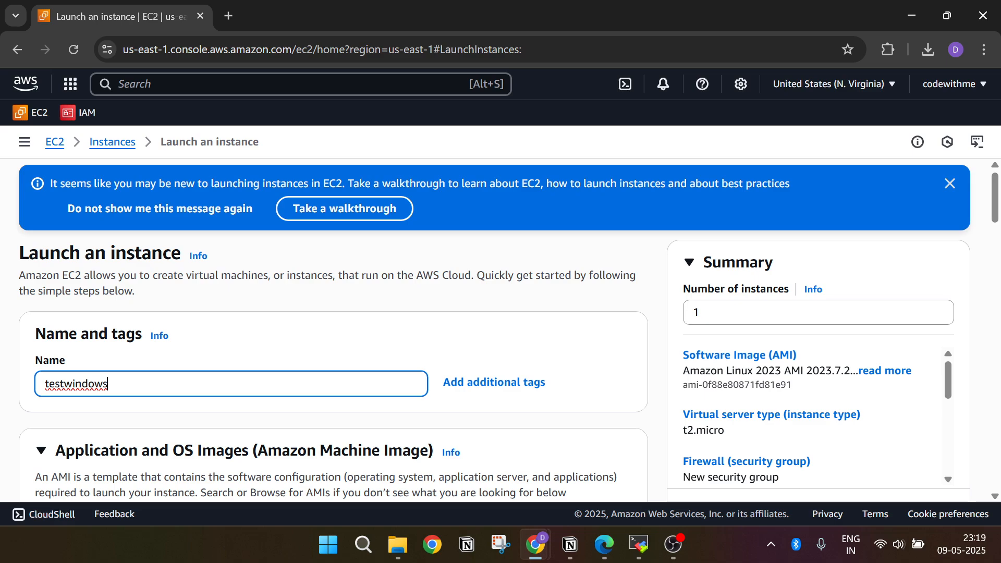
Step: Choose the Ubuntu Server 24.04 LTS (HVM), SSD Volume Type quick start image for the instance
{"action": "scroll", "coordinate": [214, 391], "scroll_direction": "down", "scroll_amount": 3}
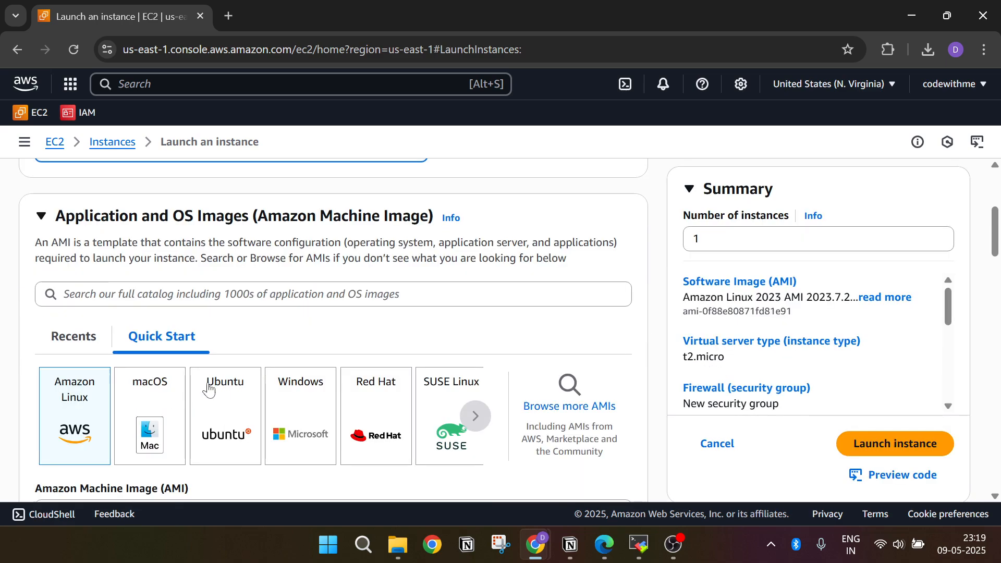
{"action": "scroll", "coordinate": [198, 388], "scroll_direction": "down", "scroll_amount": 3}
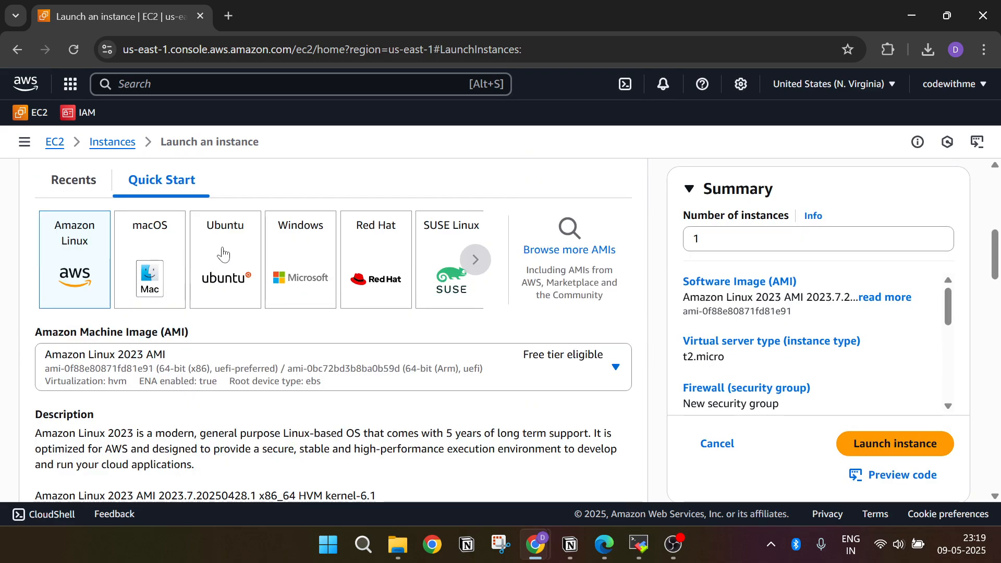
{"action": "left_click", "coordinate": [223, 255]}
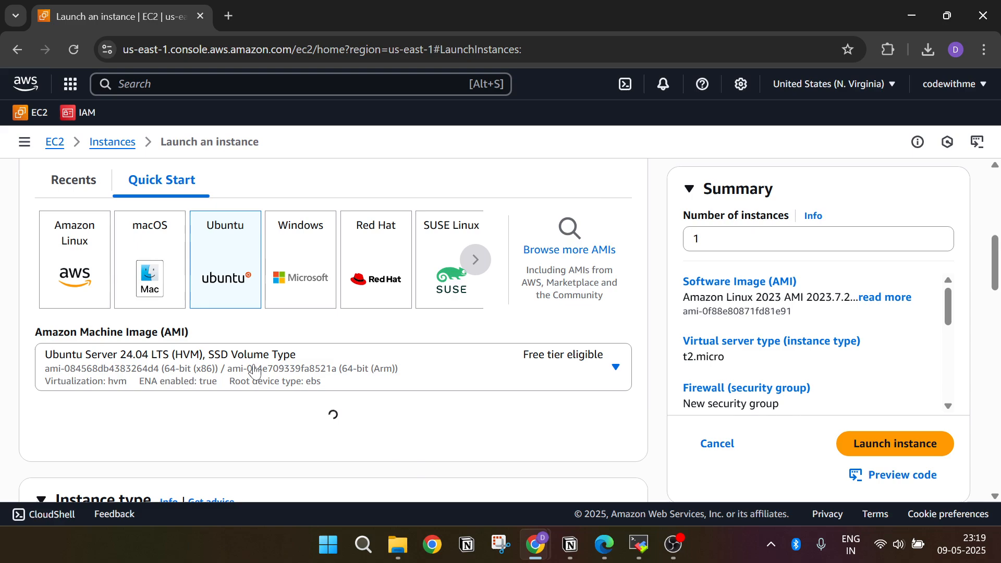
{"action": "scroll", "coordinate": [349, 362], "scroll_direction": "down", "scroll_amount": 1}
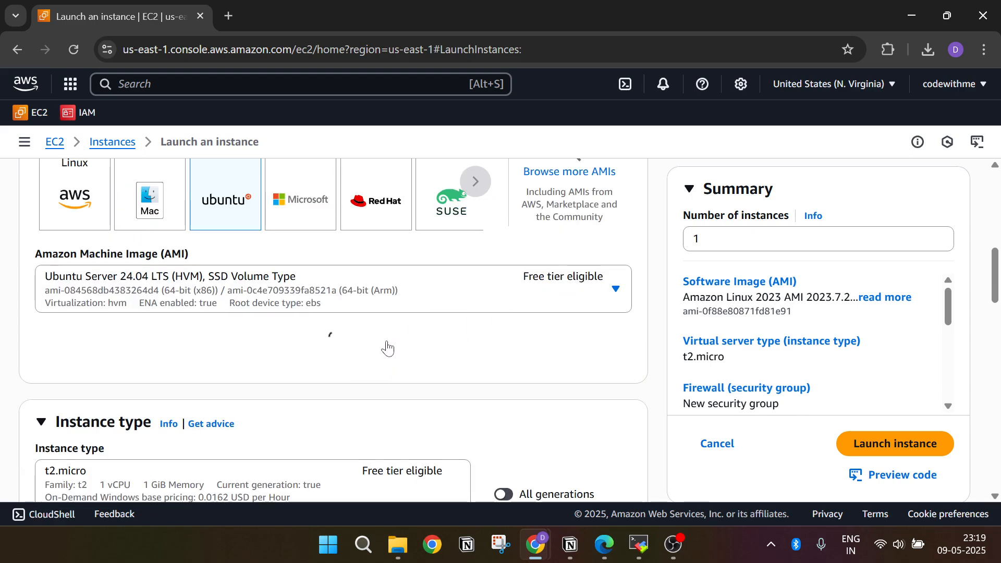
{"action": "scroll", "coordinate": [386, 345], "scroll_direction": "down", "scroll_amount": 3}
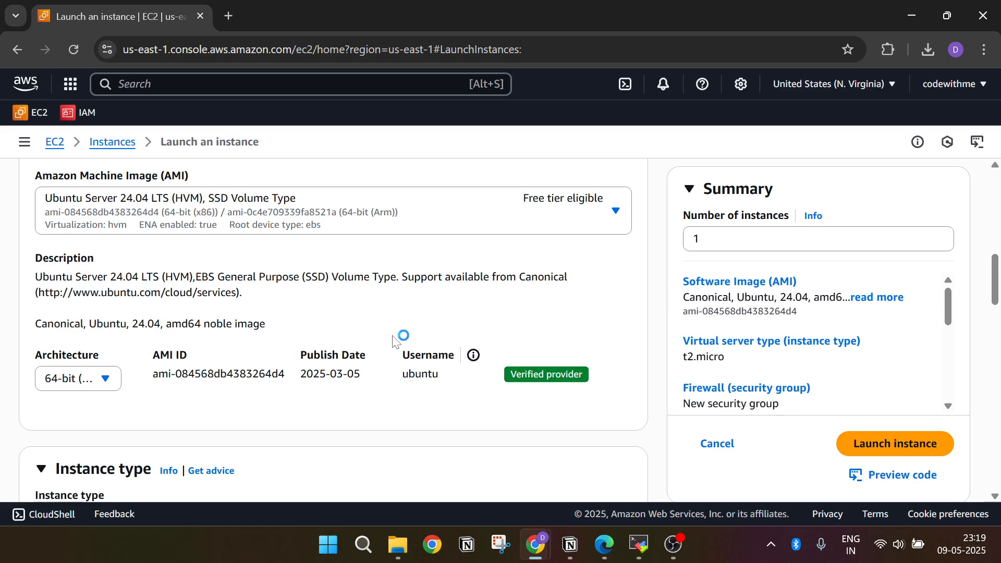
Step: Create an RSA key pair named testwindowskey in .pem format for the instance login
{"action": "scroll", "coordinate": [422, 365], "scroll_direction": "down", "scroll_amount": 1}
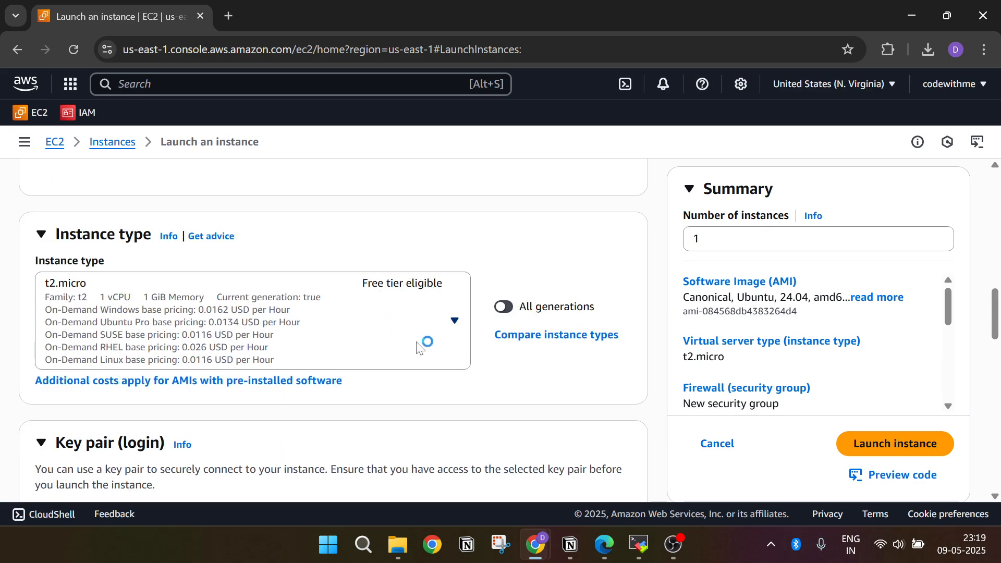
{"action": "scroll", "coordinate": [424, 342], "scroll_direction": "down", "scroll_amount": 2}
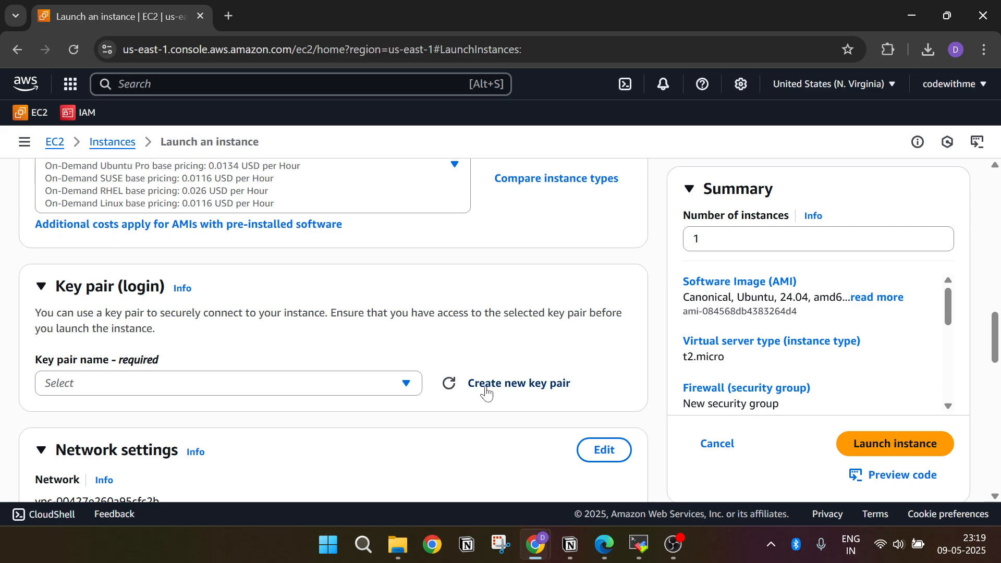
{"action": "left_click", "coordinate": [485, 386]}
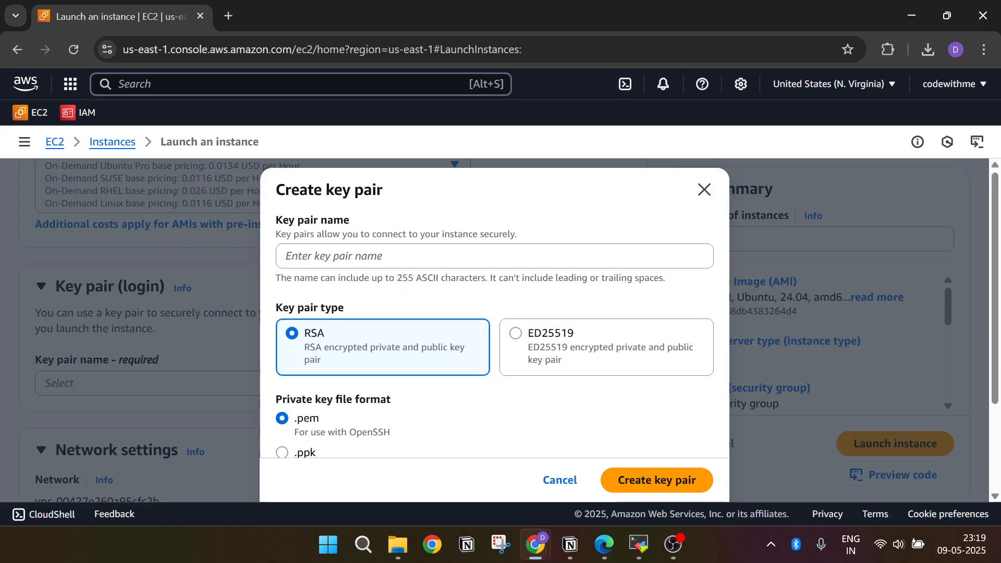
{"action": "left_click", "coordinate": [383, 256]}
{"action": "type", "text": "w"}
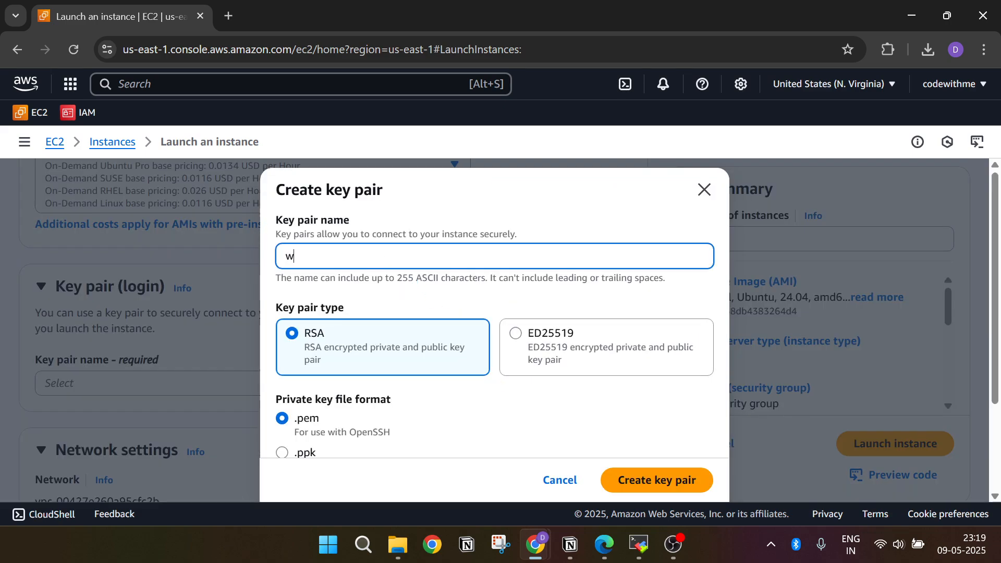
{"action": "key", "text": "BackSpace"}
{"action": "type", "text": "te"}
{"action": "key", "text": "BackSpace"}
{"action": "key", "text": "BackSpace"}
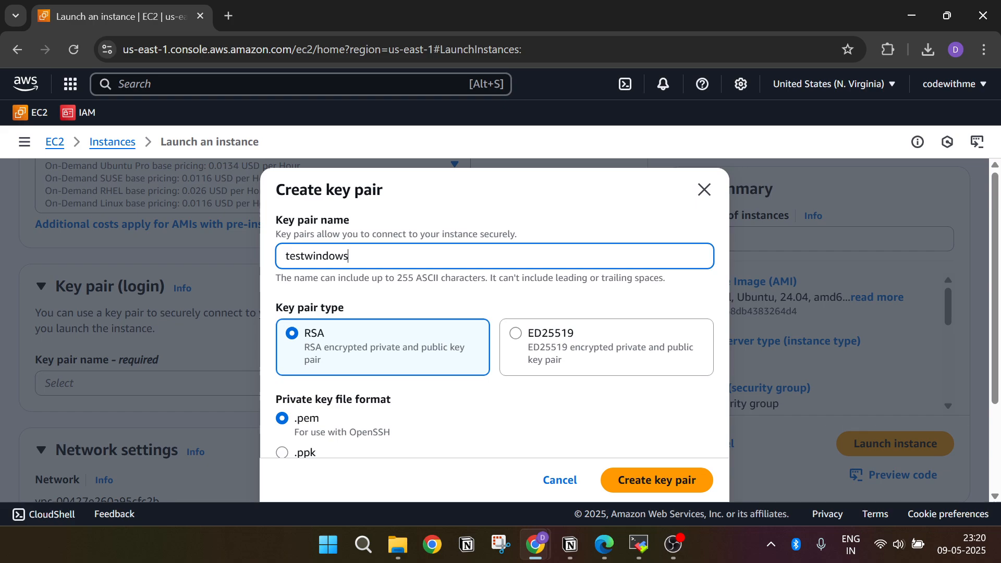
{"action": "scroll", "coordinate": [431, 334], "scroll_direction": "down", "scroll_amount": 1}
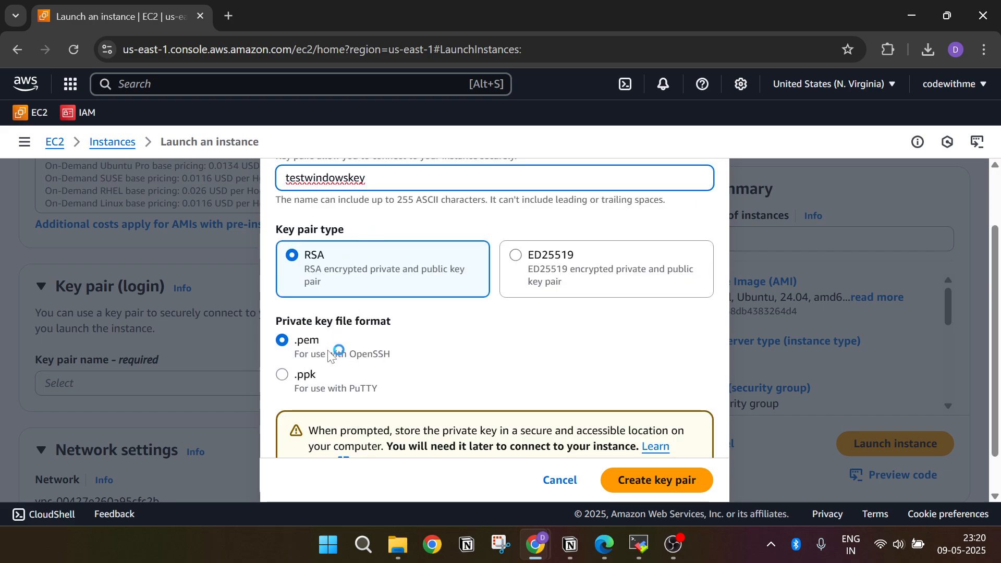
{"action": "left_click", "coordinate": [653, 481]}
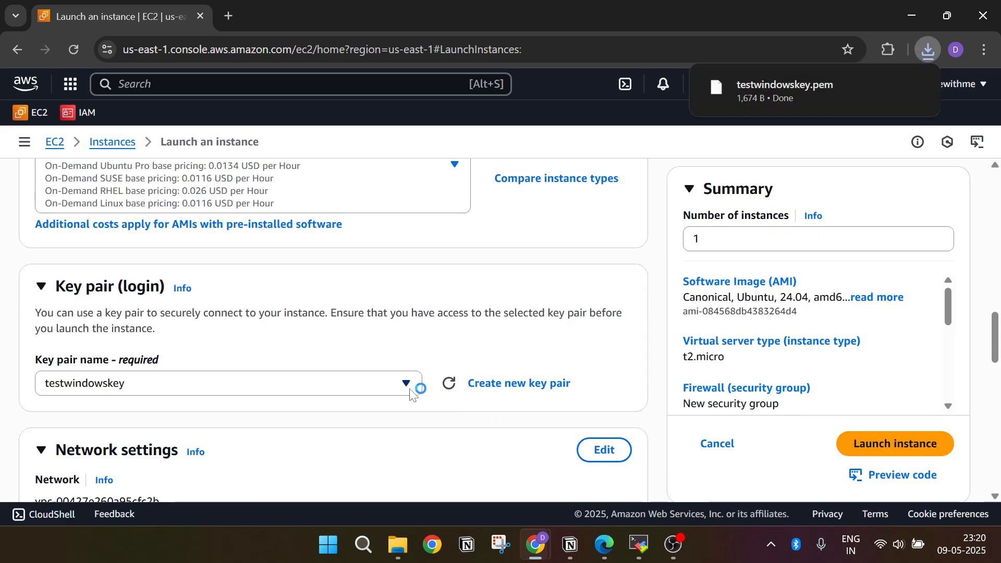
{"action": "left_click", "coordinate": [834, 103]}
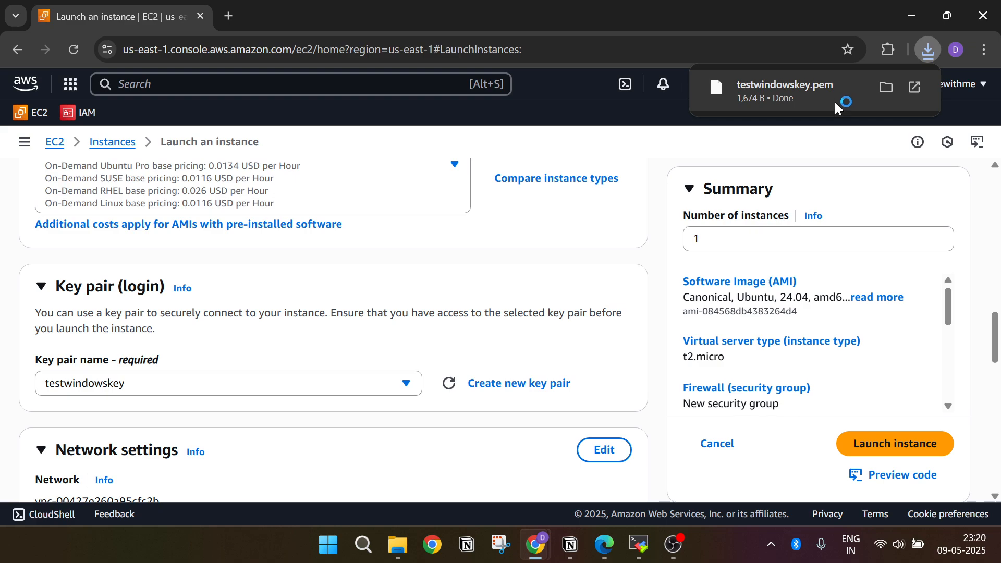
Step: Launch the instance with a new security group allowing SSH from anywhere, keeping the default network and storage settings
{"action": "scroll", "coordinate": [292, 438], "scroll_direction": "down", "scroll_amount": 3}
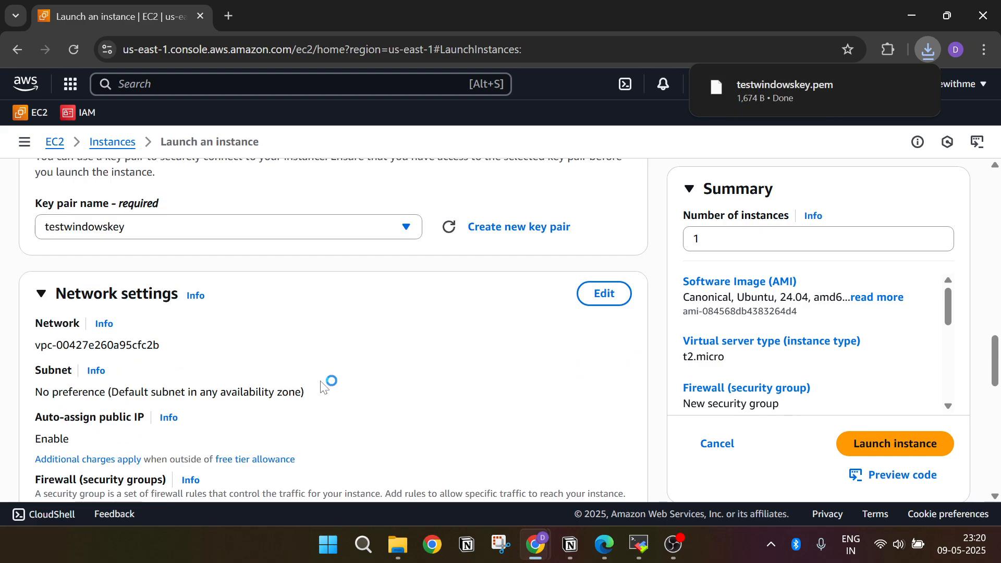
{"action": "scroll", "coordinate": [327, 382], "scroll_direction": "down", "scroll_amount": 2}
{"action": "scroll", "coordinate": [320, 382], "scroll_direction": "down", "scroll_amount": 3}
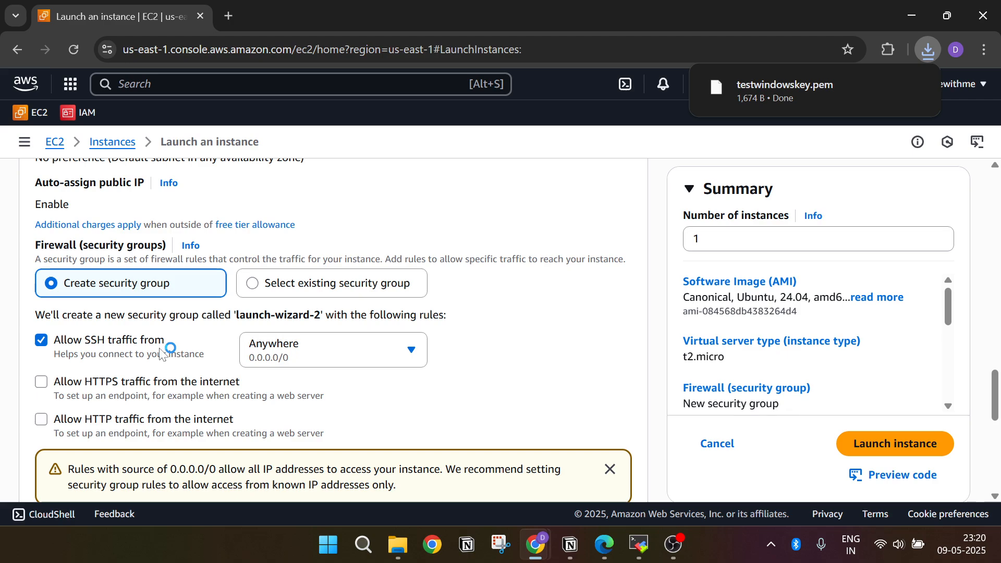
{"action": "scroll", "coordinate": [350, 367], "scroll_direction": "down", "scroll_amount": 7}
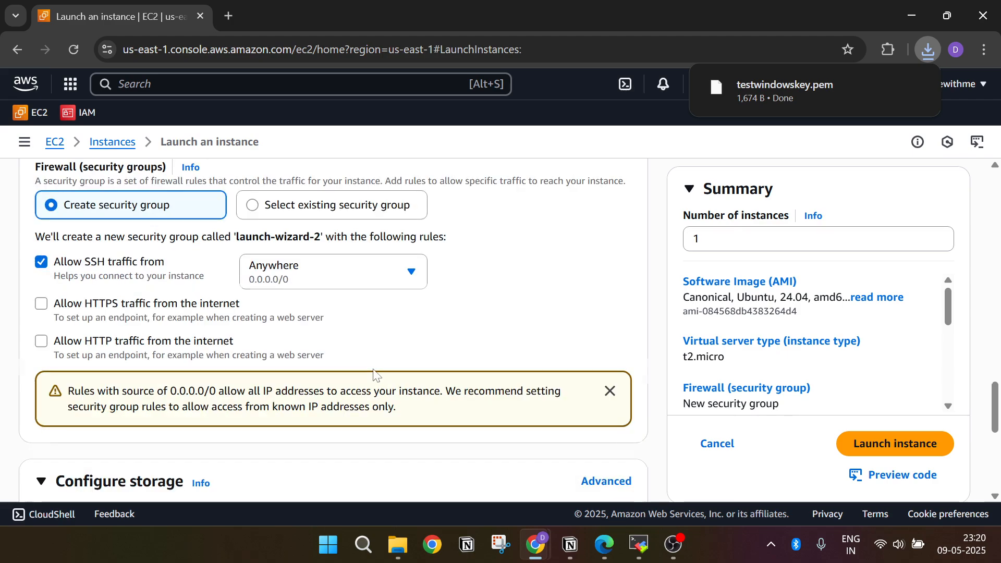
{"action": "scroll", "coordinate": [170, 409], "scroll_direction": "down", "scroll_amount": 1}
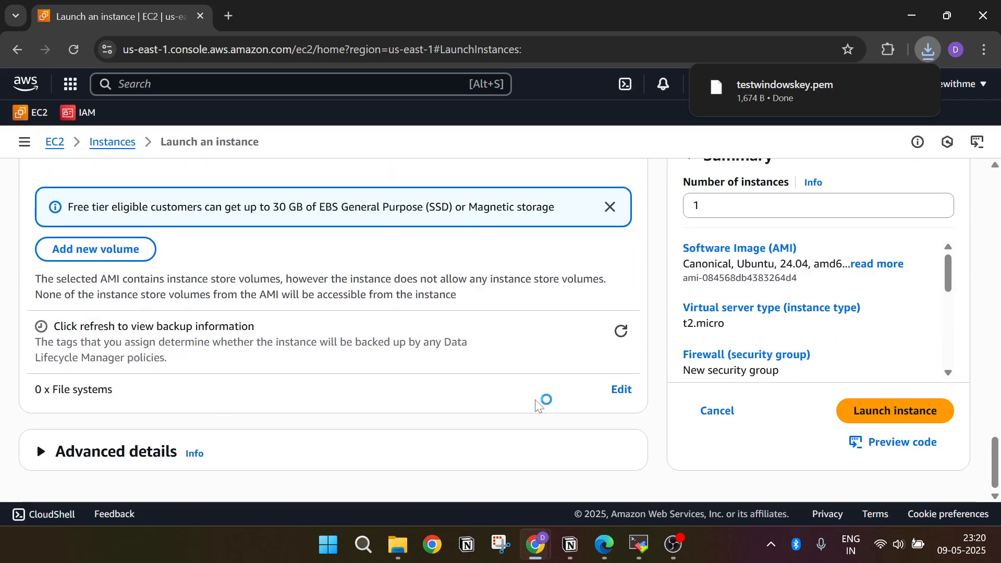
{"action": "left_click", "coordinate": [911, 420]}
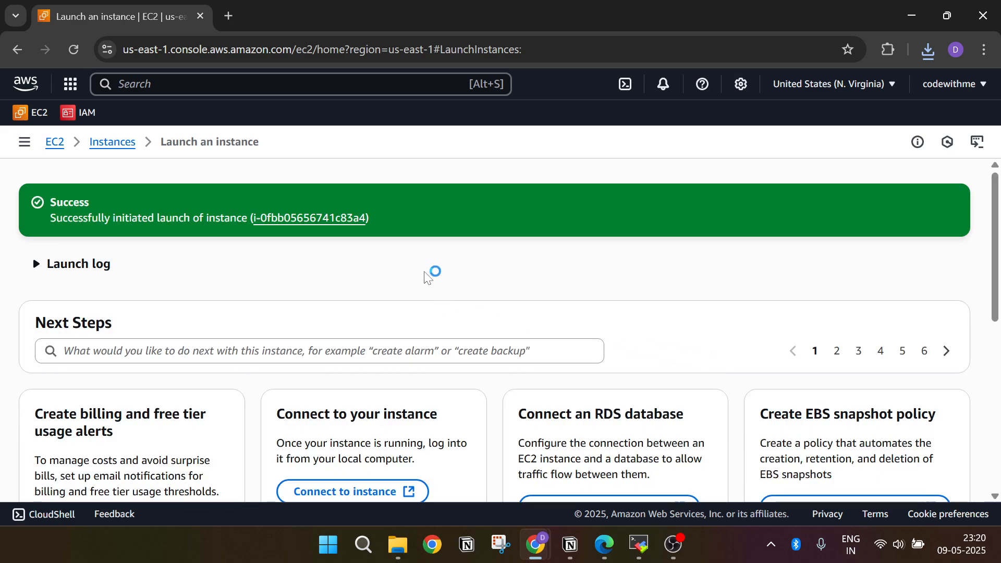
Step: Open the newly launched instance in the instances list and select testwindows to show its details
{"action": "left_click", "coordinate": [337, 219]}
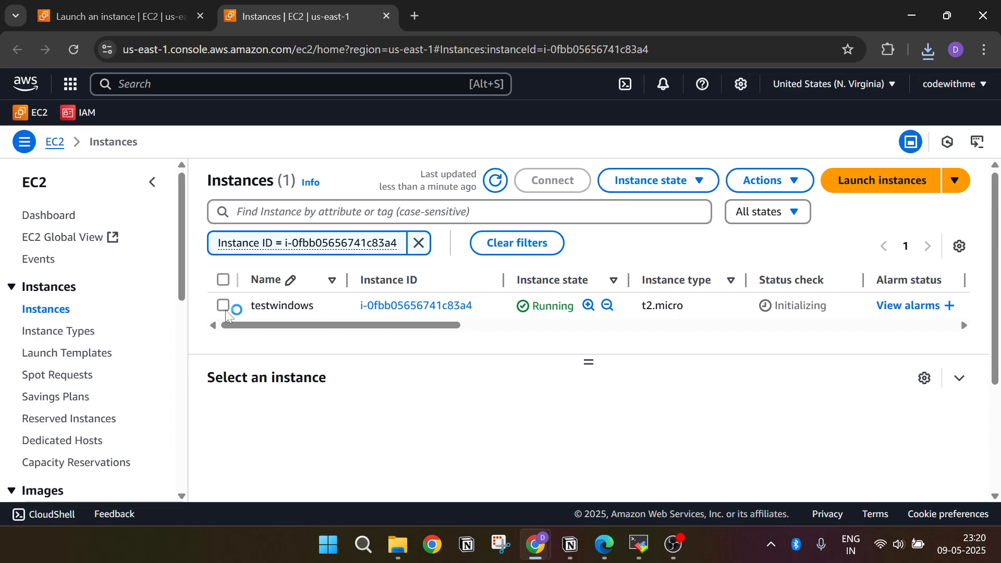
{"action": "left_click", "coordinate": [224, 306]}
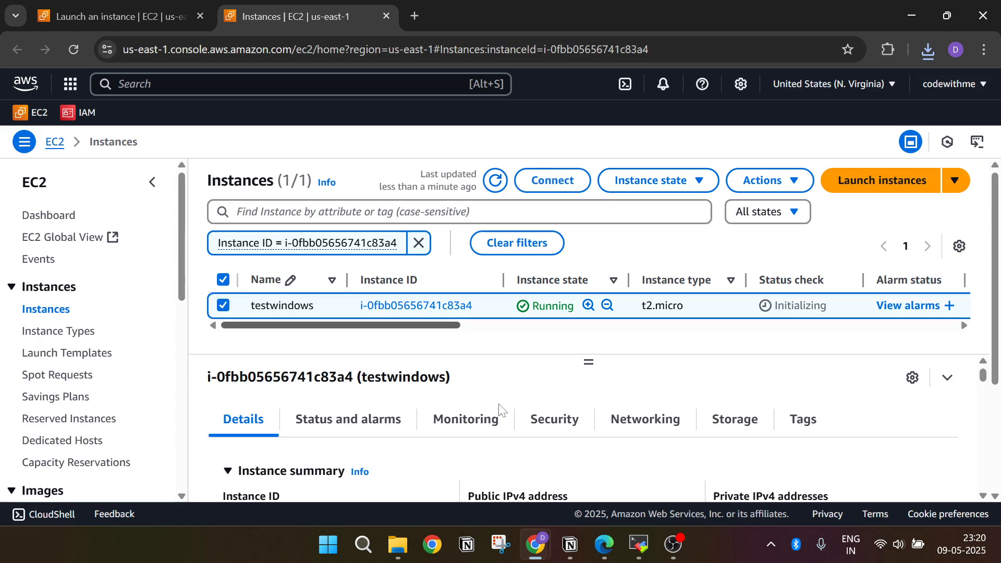
Step: Copy the public IPv4 address of the testwindows instance from its instance summary
{"action": "scroll", "coordinate": [499, 410], "scroll_direction": "down", "scroll_amount": 1}
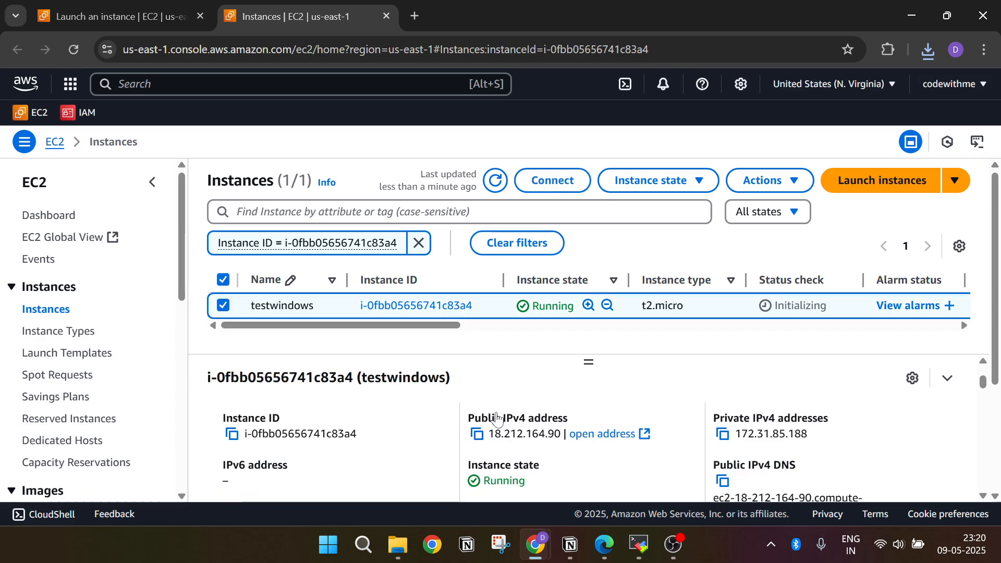
{"action": "left_click", "coordinate": [480, 439]}
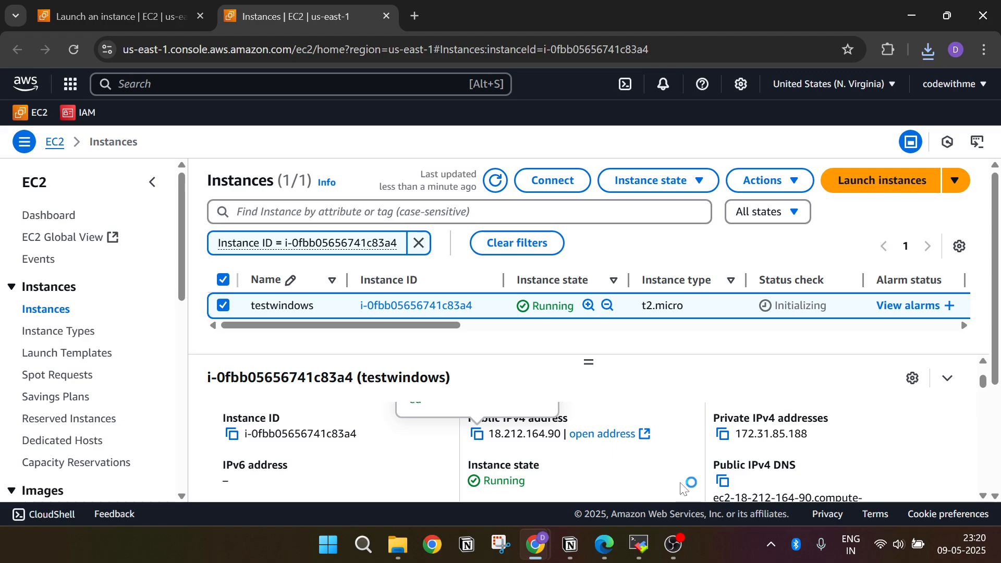
{"action": "mouse_move", "coordinate": [640, 554]}
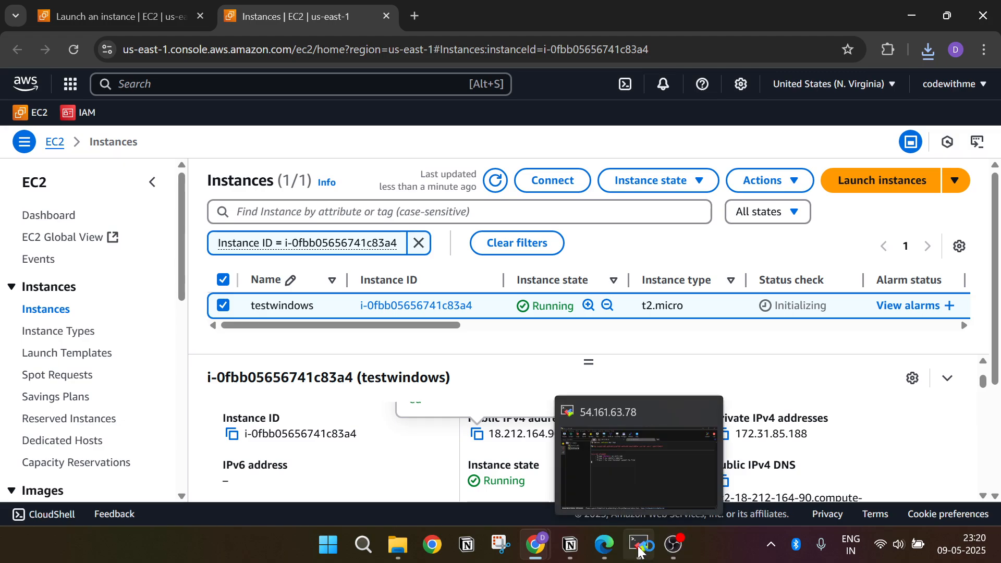
Step: Open the MobaXterm download page in a new browser tab and examine the free edition's download option
{"action": "left_click", "coordinate": [412, 15]}
{"action": "type", "text": "mo"}
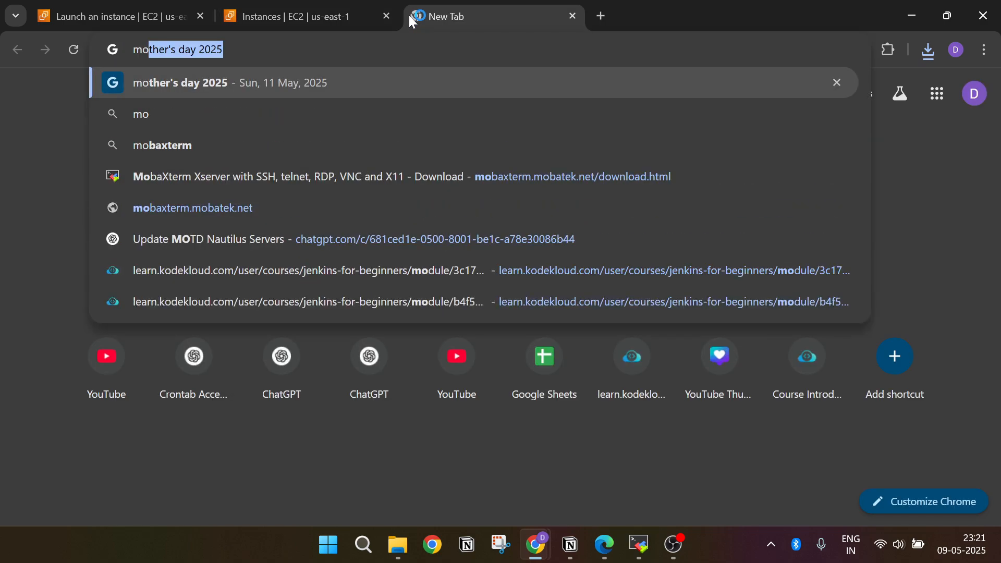
{"action": "type", "text": "baxterm"}
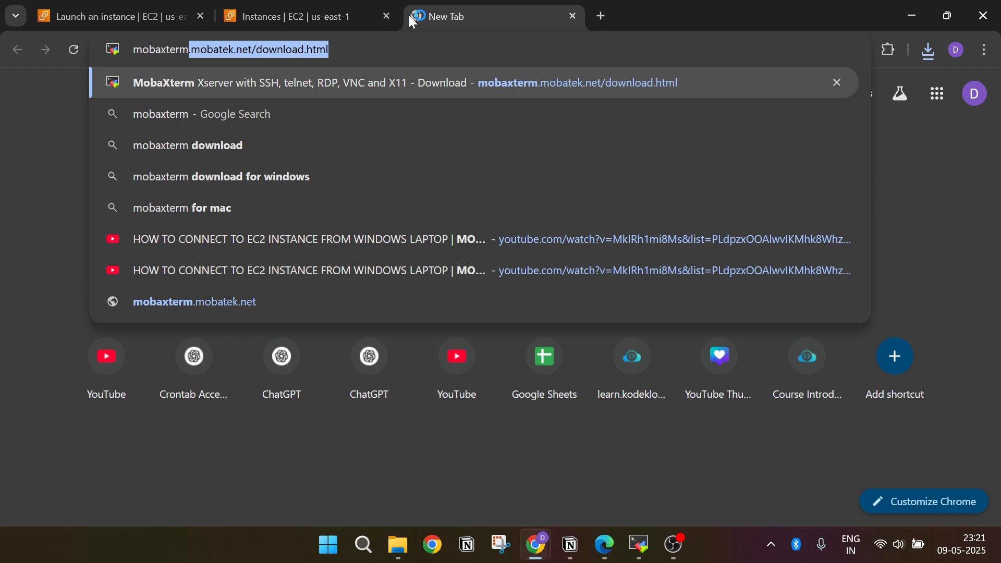
{"action": "key", "text": "Return"}
{"action": "scroll", "coordinate": [383, 245], "scroll_direction": "down", "scroll_amount": 1}
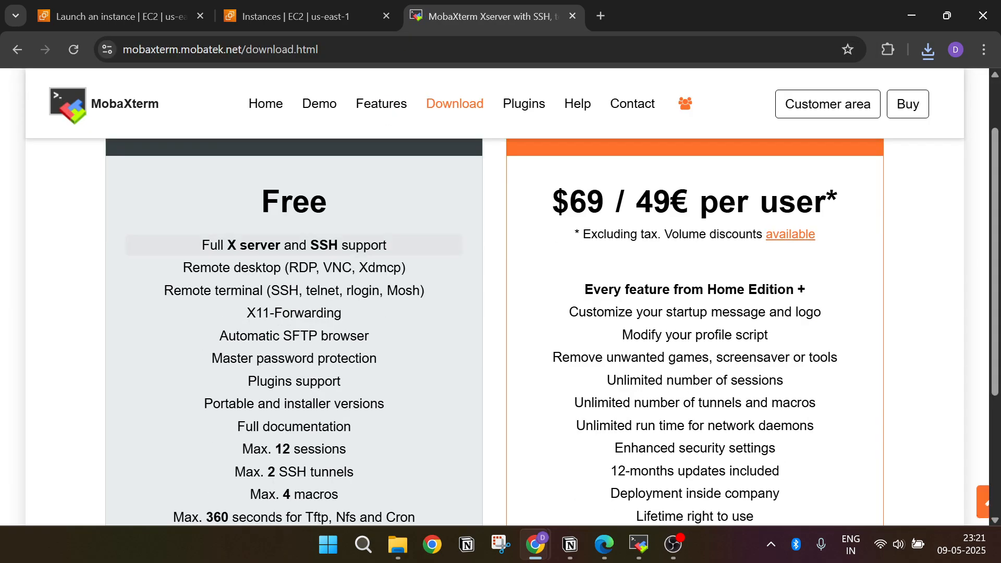
{"action": "scroll", "coordinate": [406, 201], "scroll_direction": "up", "scroll_amount": 2}
{"action": "scroll", "coordinate": [364, 226], "scroll_direction": "down", "scroll_amount": 2}
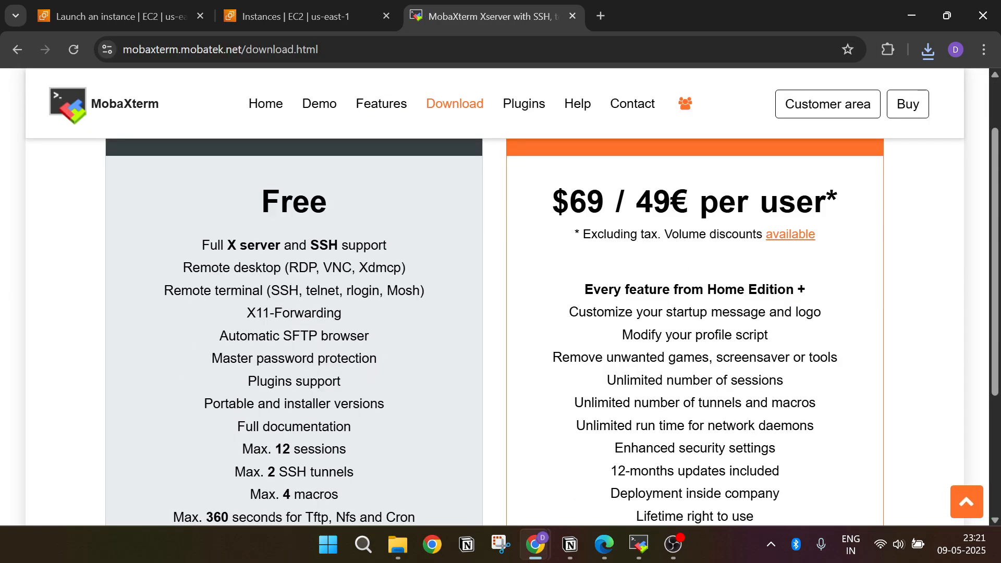
{"action": "scroll", "coordinate": [365, 206], "scroll_direction": "down", "scroll_amount": 3}
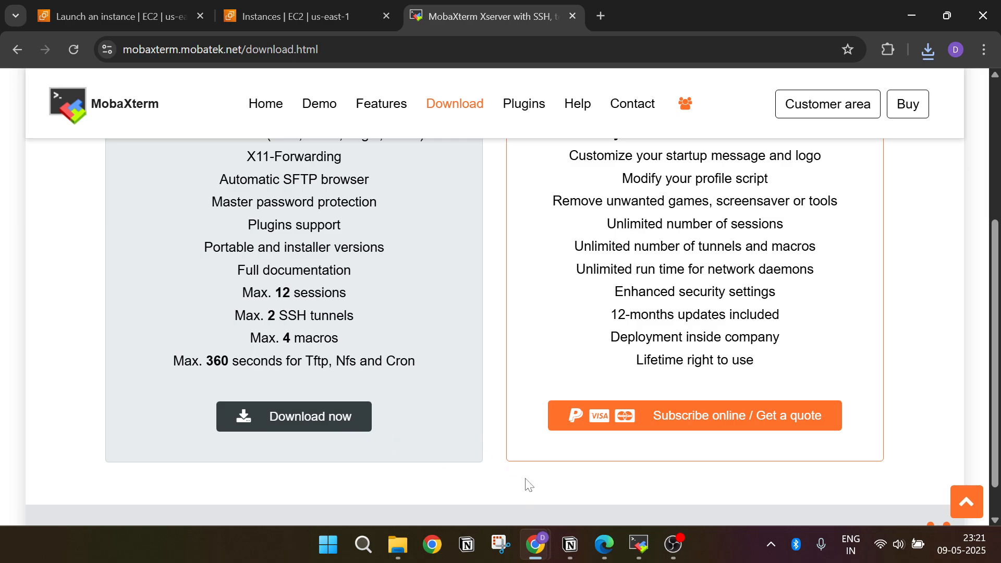
Step: Switch to MobaXterm, open a new terminal tab and start setting up a new SSH session
{"action": "left_click", "coordinate": [639, 544]}
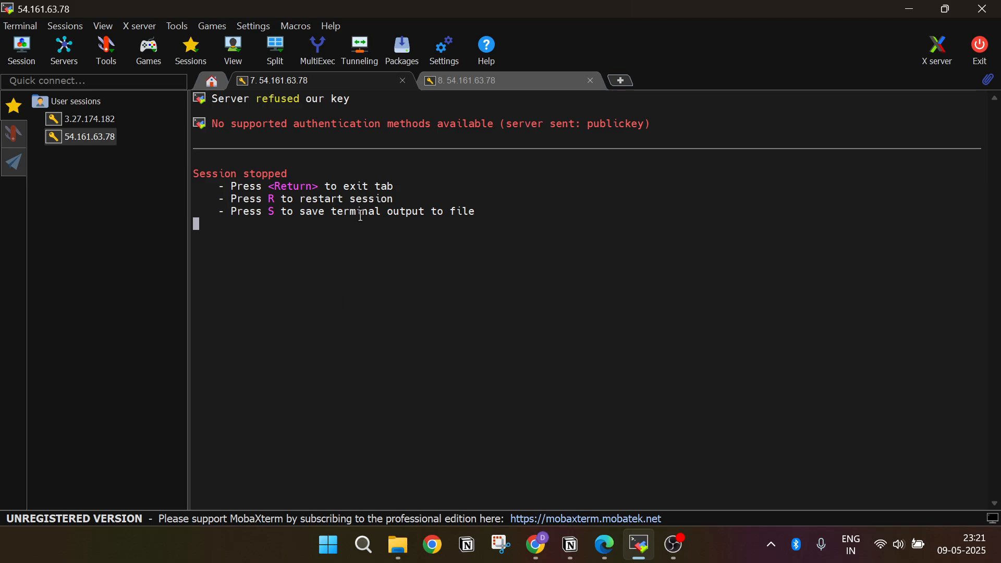
{"action": "left_click", "coordinate": [623, 80]}
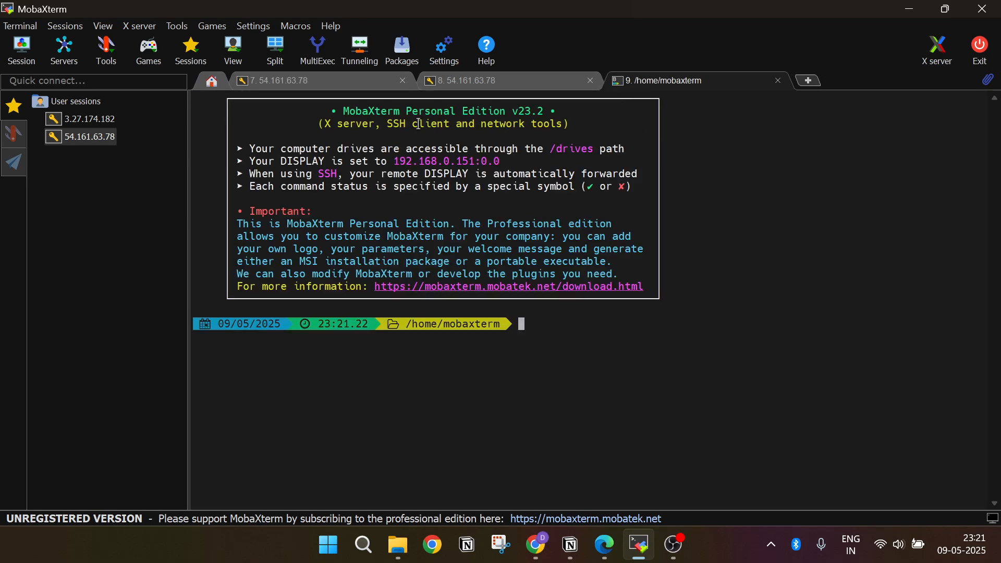
{"action": "left_click", "coordinate": [32, 48]}
{"action": "left_click", "coordinate": [197, 117]}
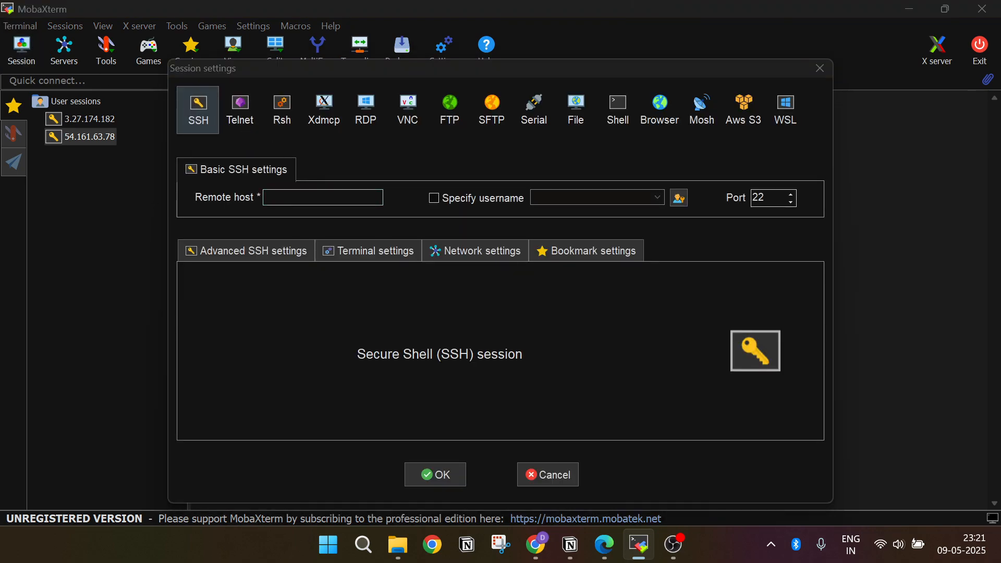
Step: Copy the instance's public IPv4 address 18.212.164.90 from the EC2 console as the session's remote host and specify the username ubuntu
{"action": "key", "text": "alt+Tab"}
{"action": "left_click", "coordinate": [255, 18]}
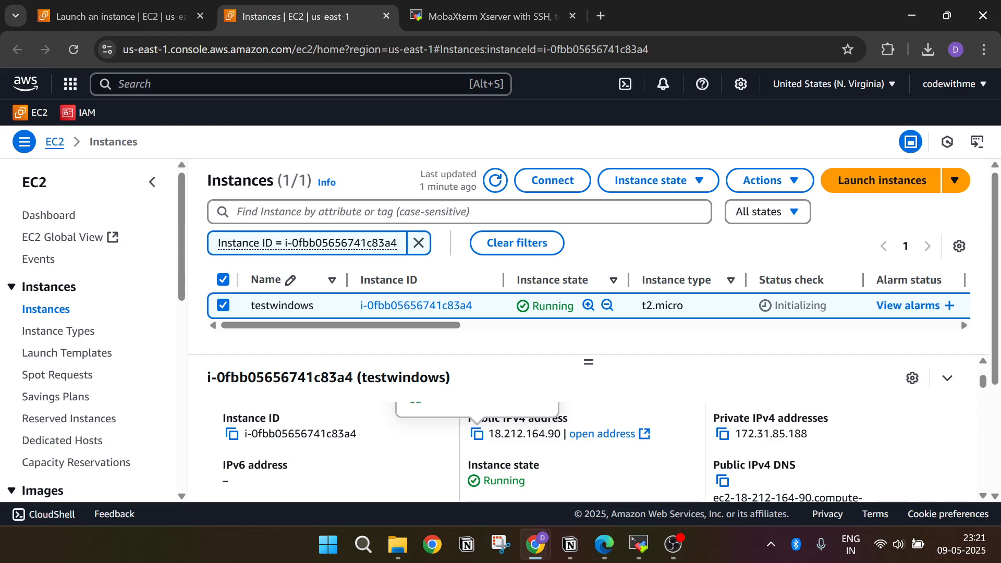
{"action": "left_click", "coordinate": [477, 435]}
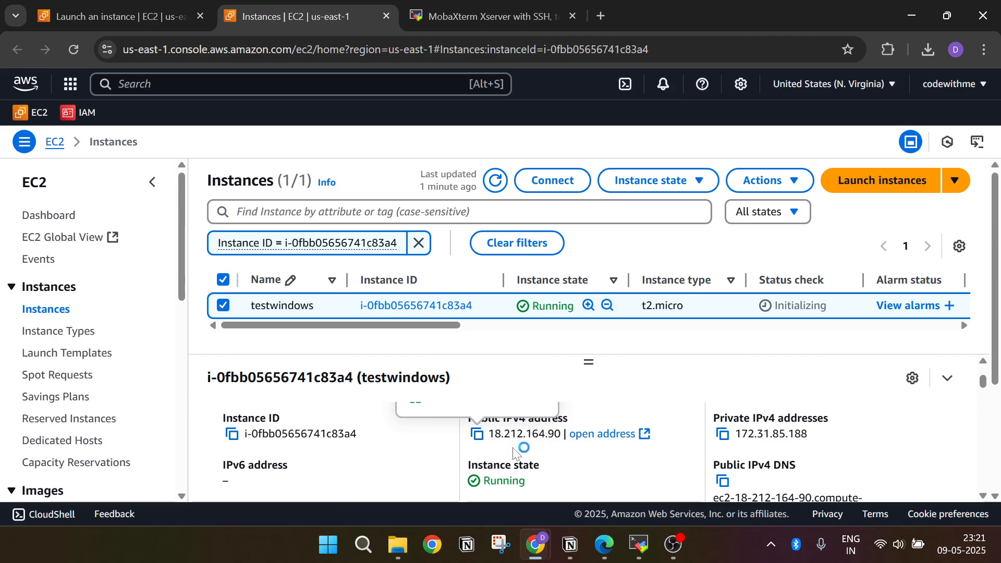
{"action": "key", "text": "alt+Tab"}
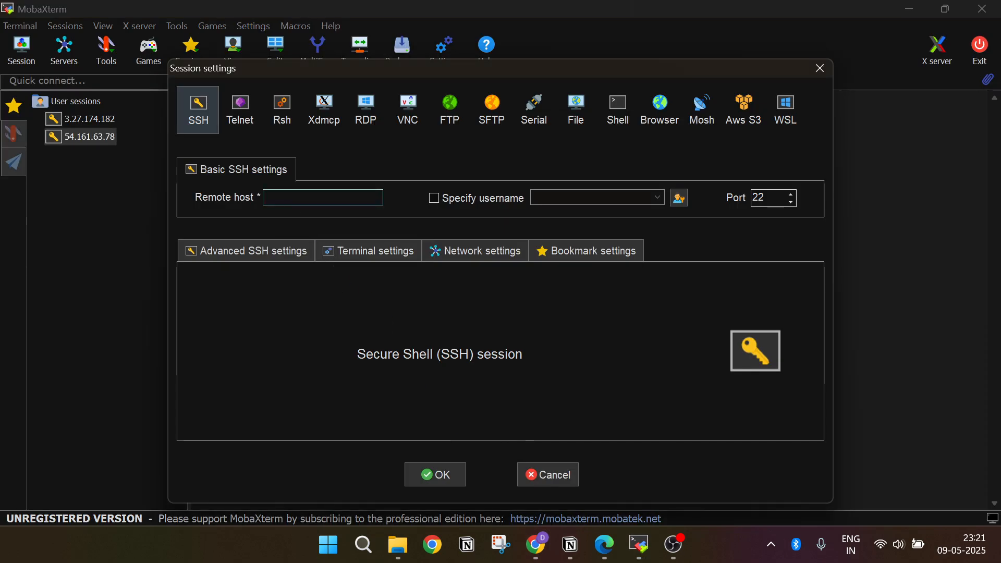
{"action": "key", "text": "ctrl+v"}
{"action": "left_click", "coordinate": [432, 199]}
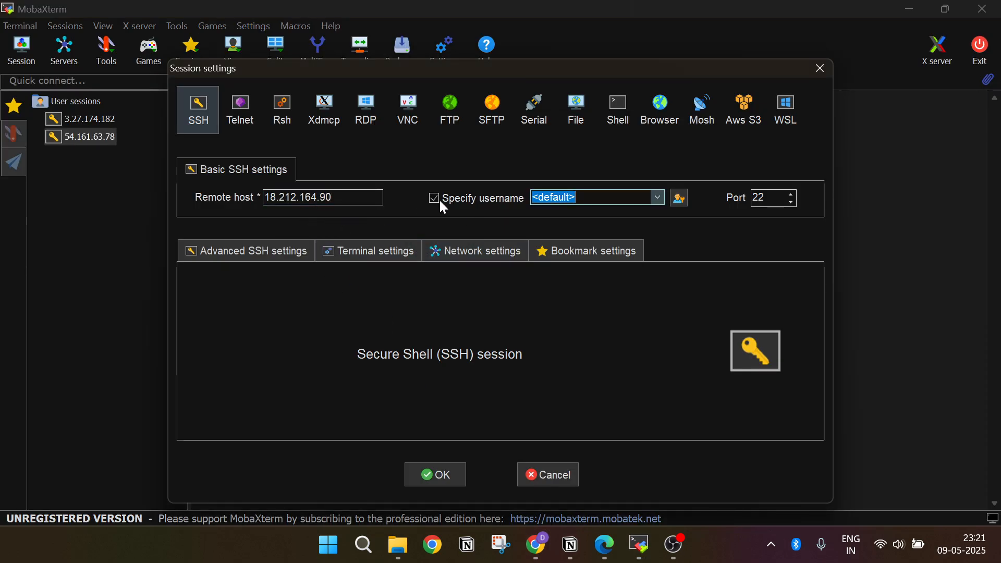
{"action": "type", "text": "untu"}
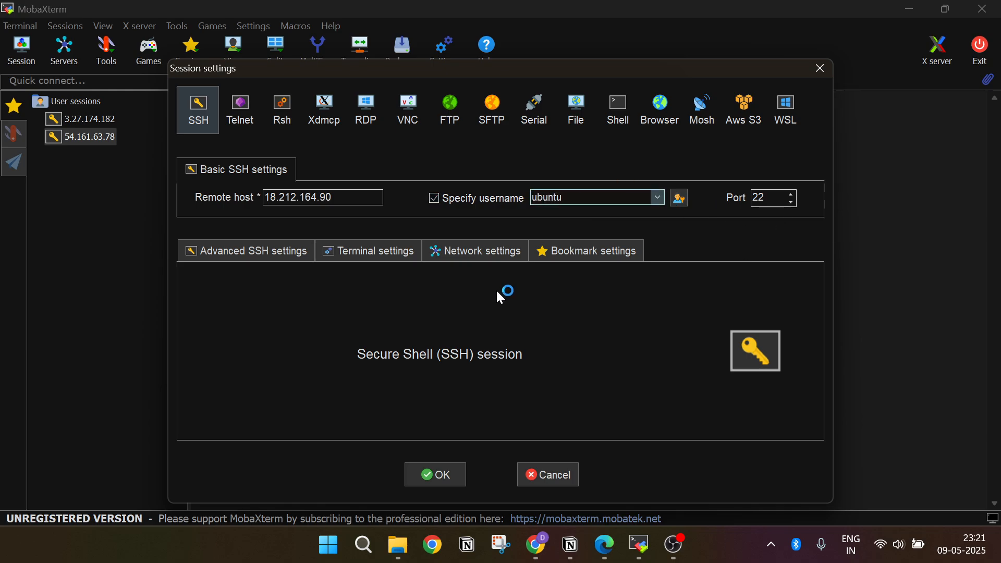
Step: Set testwindowskey.pem from Downloads as the session's private key and connect, accepting the server's identity
{"action": "left_click", "coordinate": [256, 253]}
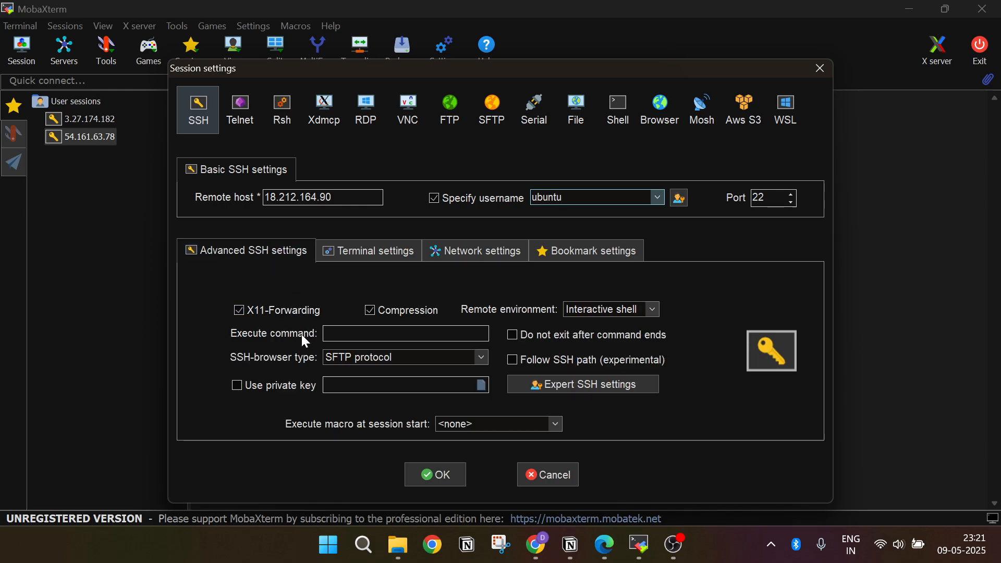
{"action": "left_click", "coordinate": [244, 387]}
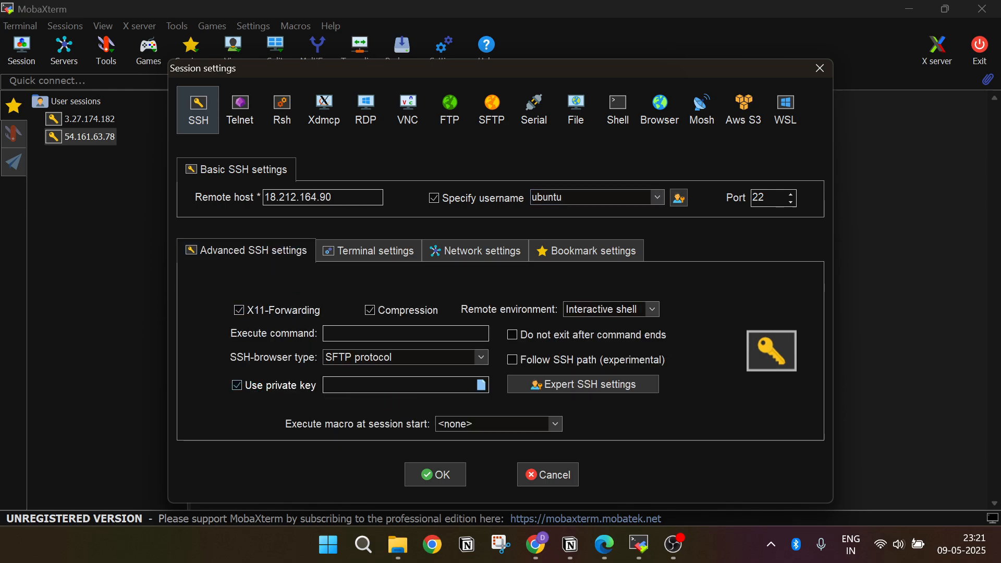
{"action": "left_click", "coordinate": [480, 385]}
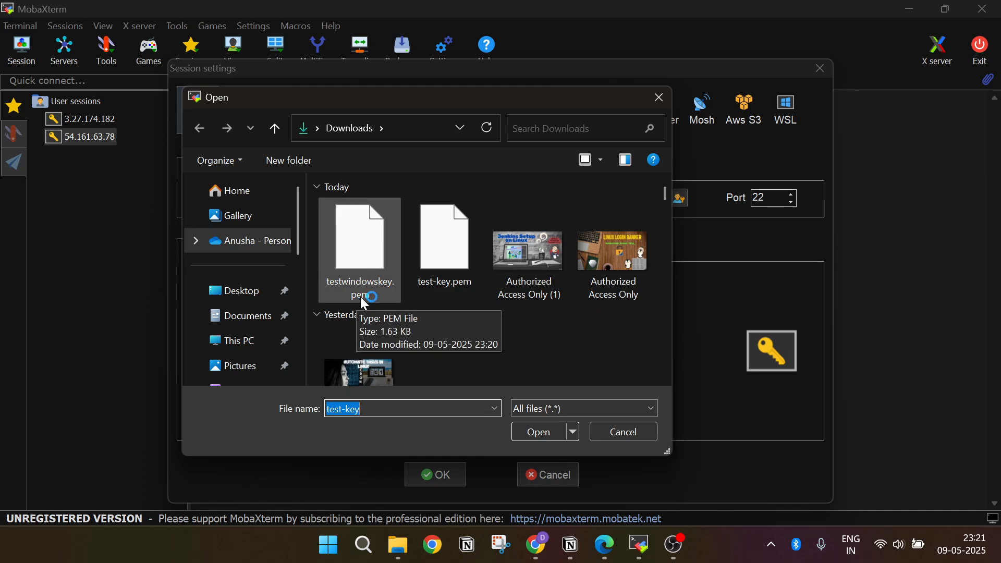
{"action": "left_click", "coordinate": [368, 263]}
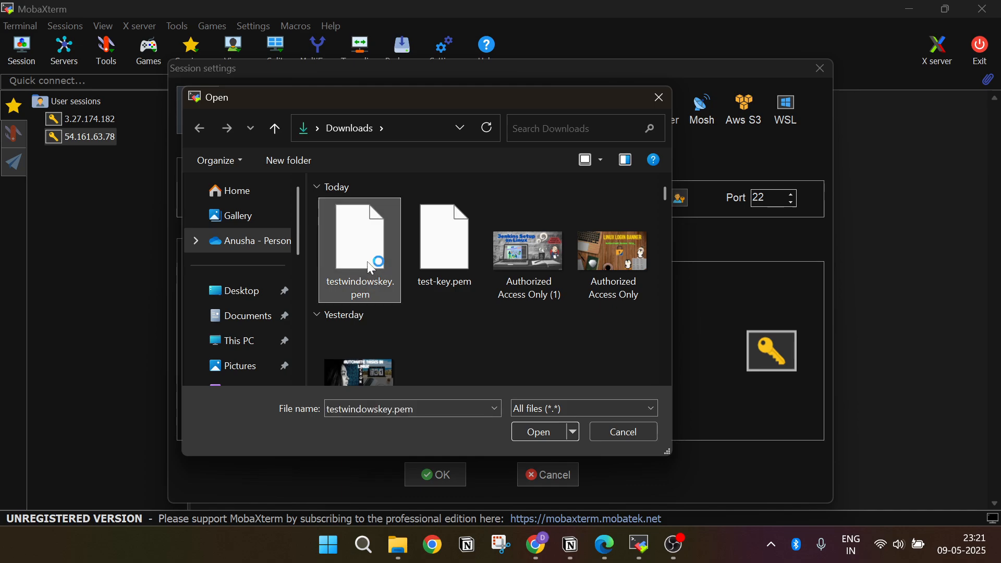
{"action": "left_click", "coordinate": [537, 431]}
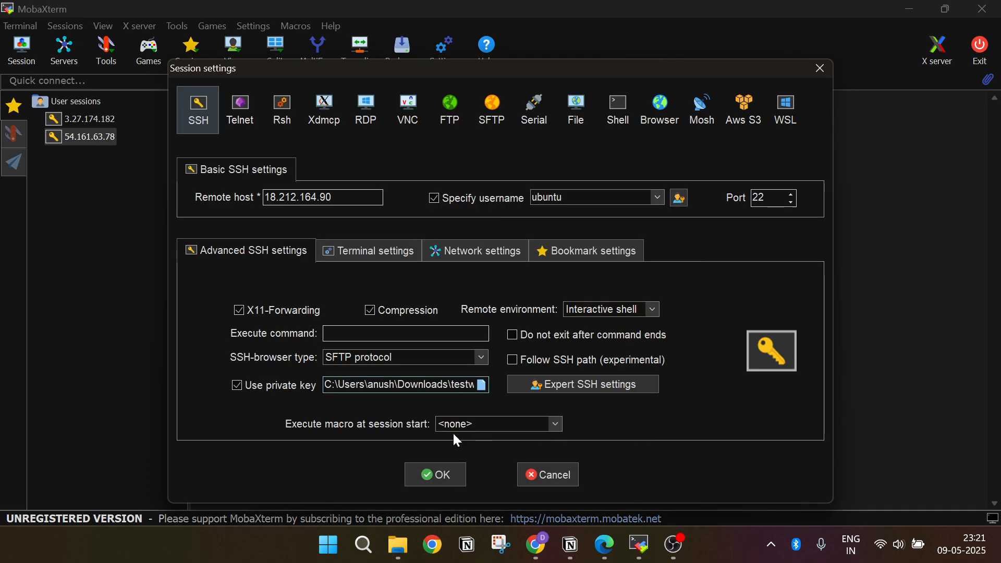
{"action": "left_click", "coordinate": [444, 471]}
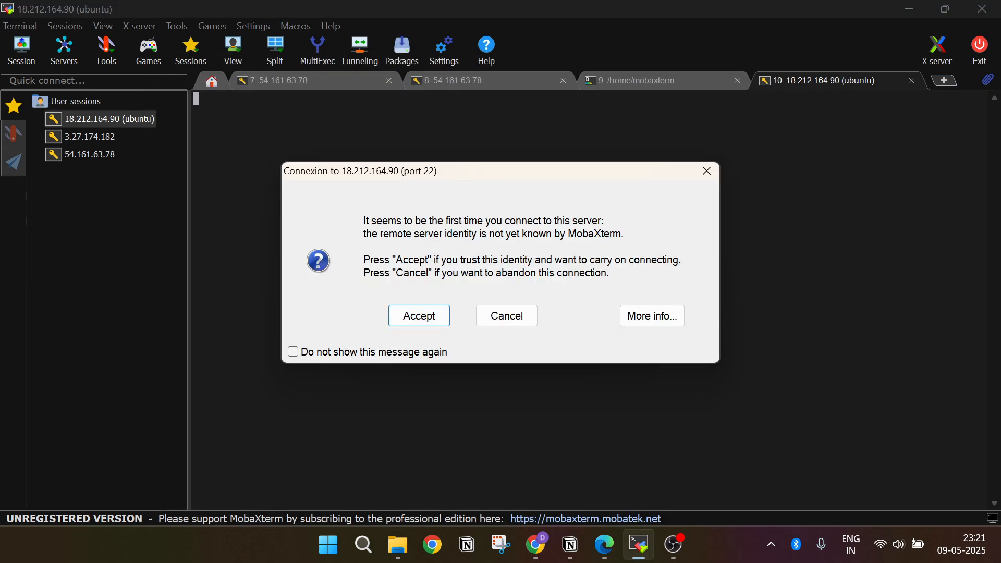
{"action": "left_click", "coordinate": [419, 316]}
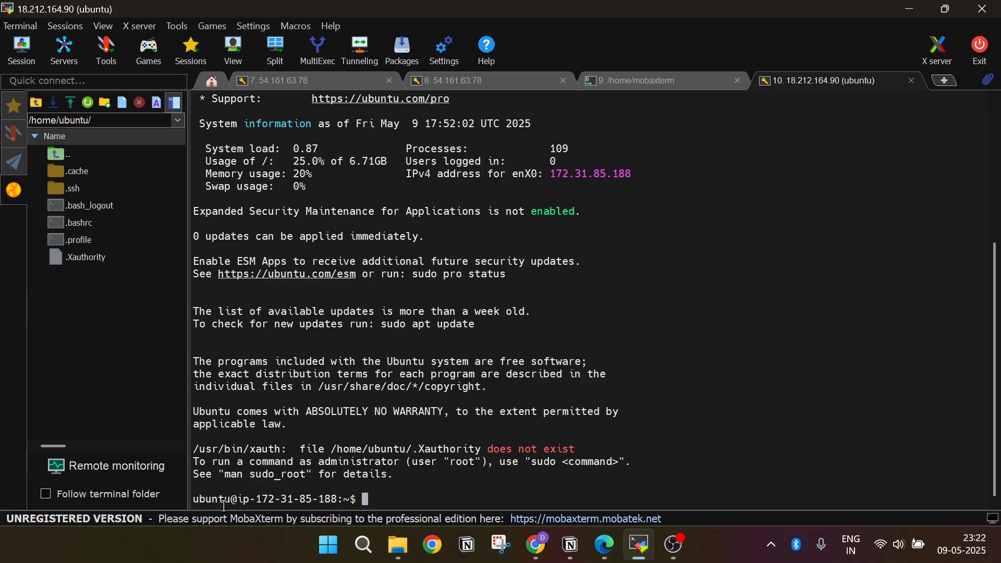
Step: Revisit the first 54.161.63.78 session, then switch to File Explorer and select testwindowskey.pem in the user's Downloads folder
{"action": "left_click", "coordinate": [313, 84]}
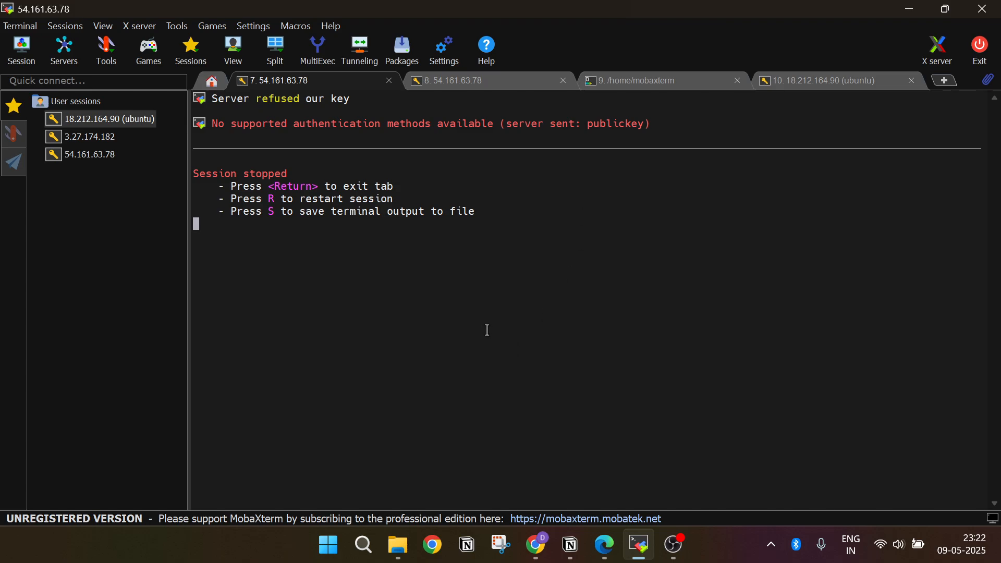
{"action": "mouse_move", "coordinate": [400, 554]}
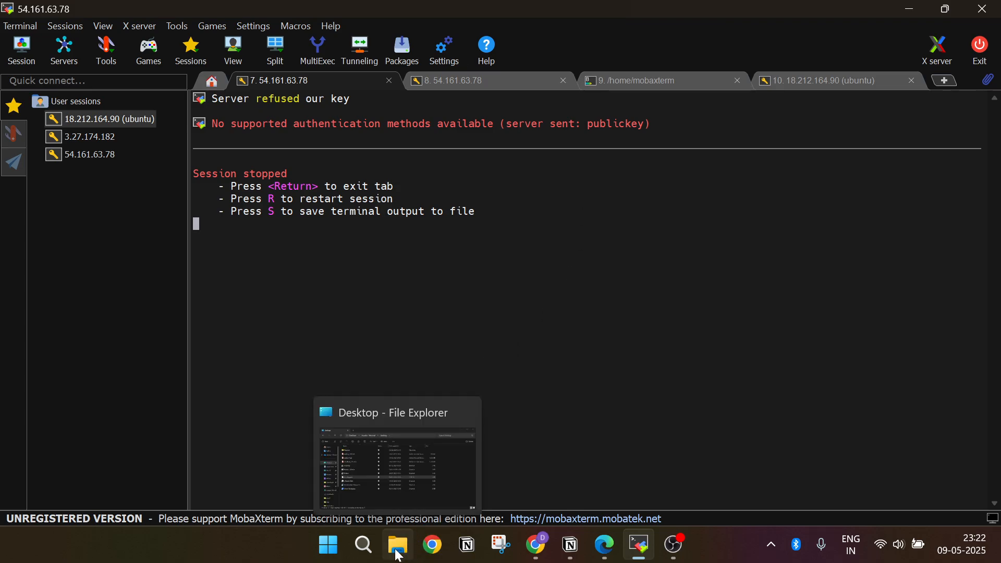
{"action": "left_click", "coordinate": [400, 554]}
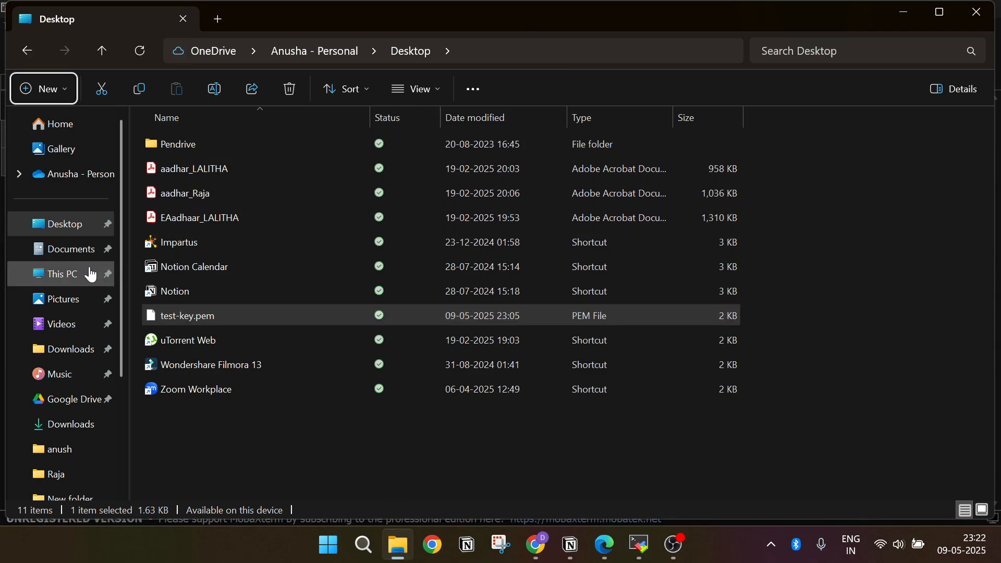
{"action": "left_click", "coordinate": [84, 351]}
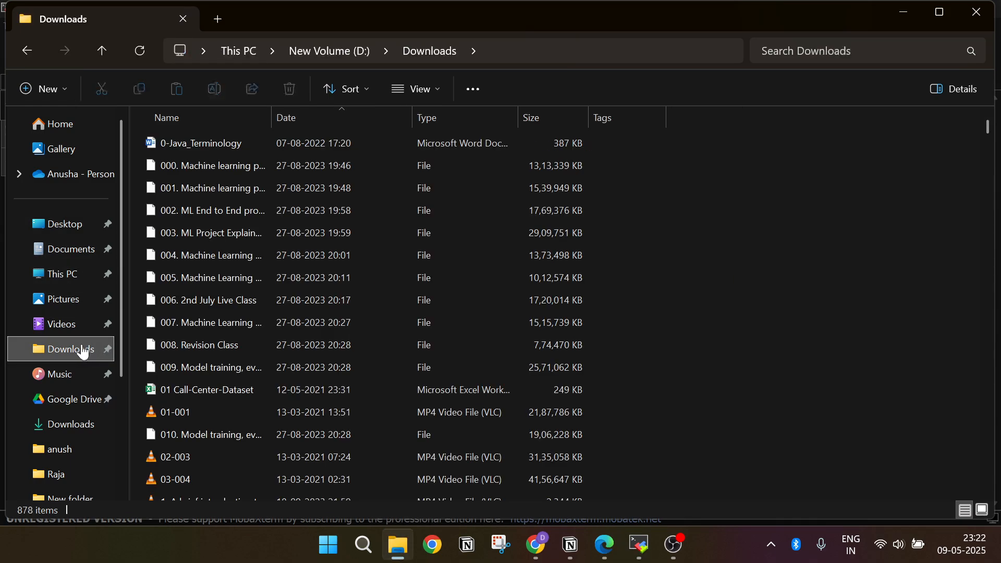
{"action": "left_click", "coordinate": [72, 425]}
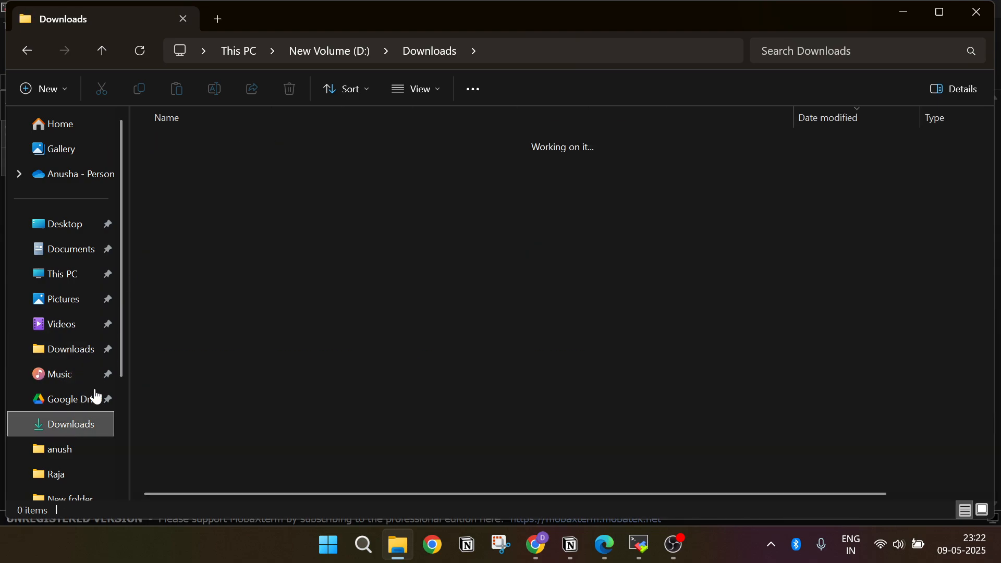
{"action": "left_click", "coordinate": [232, 163]}
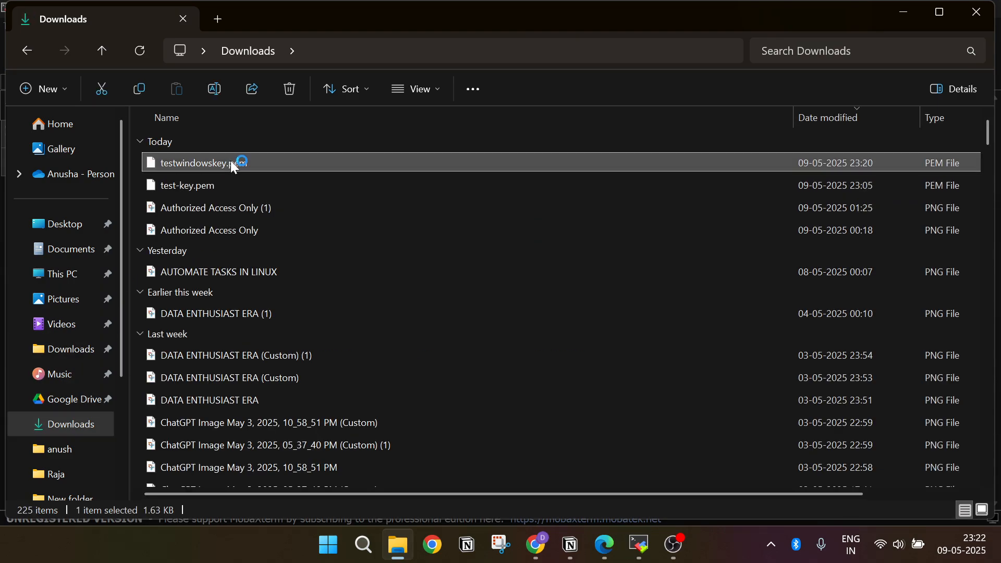
Step: Set the read-only attribute in the properties of testwindowskey.pem and apply it
{"action": "right_click", "coordinate": [267, 159]}
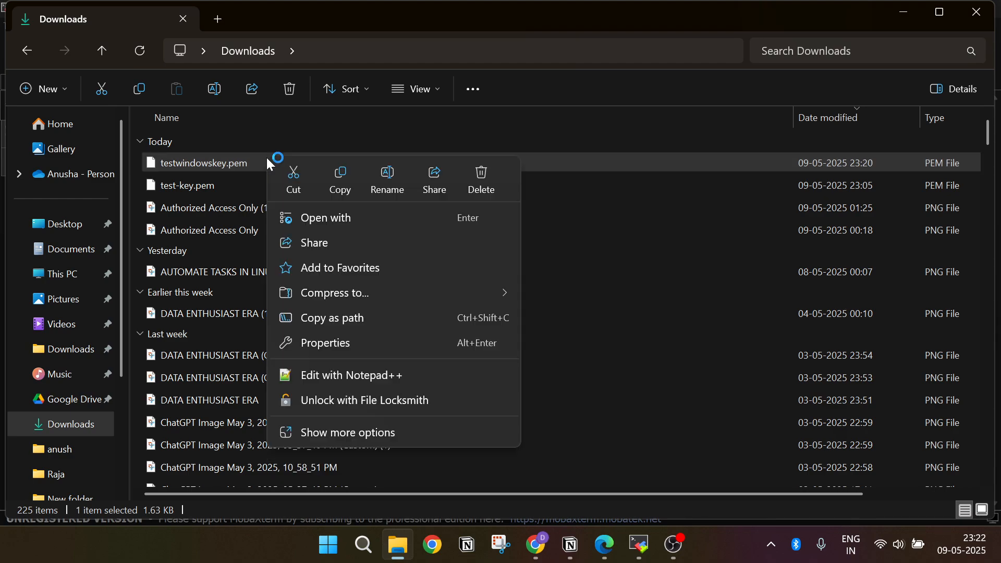
{"action": "left_click", "coordinate": [349, 342]}
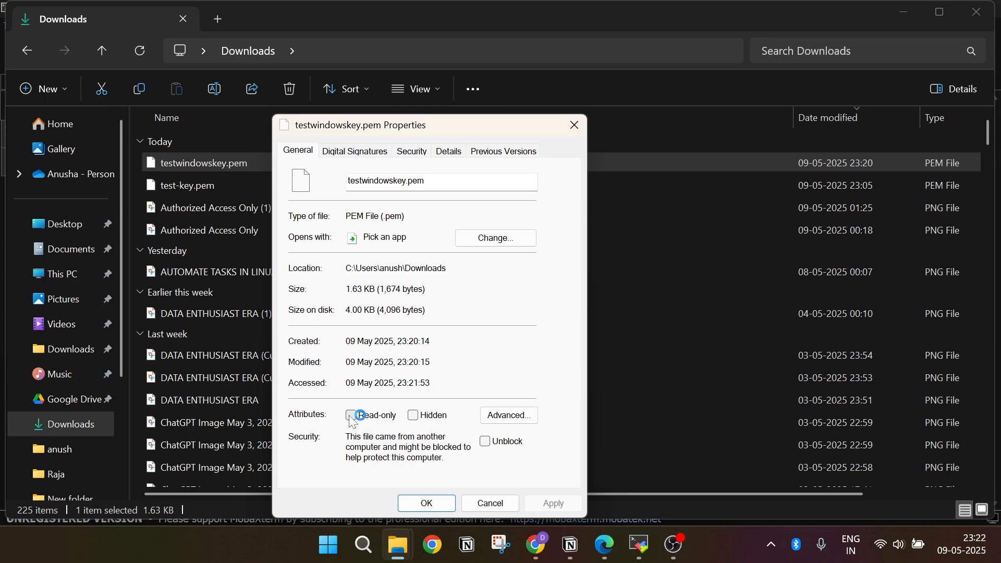
{"action": "left_click", "coordinate": [352, 416]}
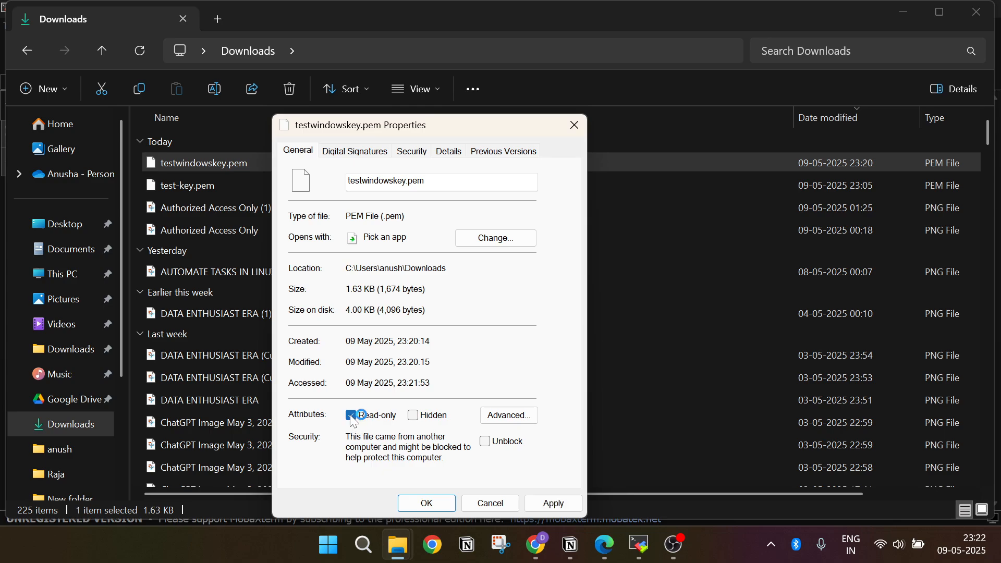
{"action": "left_click", "coordinate": [553, 503]}
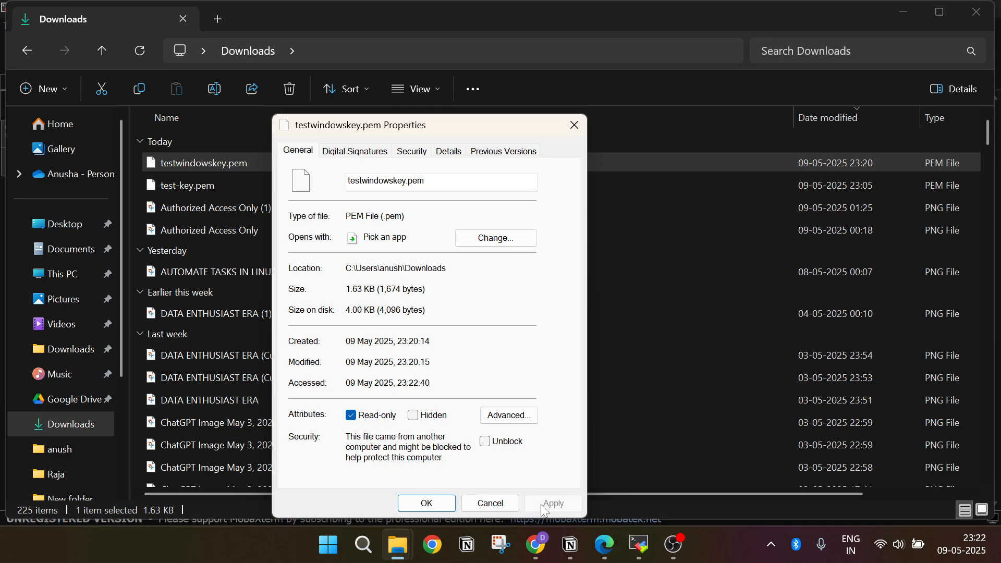
{"action": "left_click", "coordinate": [443, 505]}
Step: Switch to MobaXterm, open another SSH session to 18.212.164.90 as ubuntu and enter several empty lines at its prompt
{"action": "left_click", "coordinate": [640, 546]}
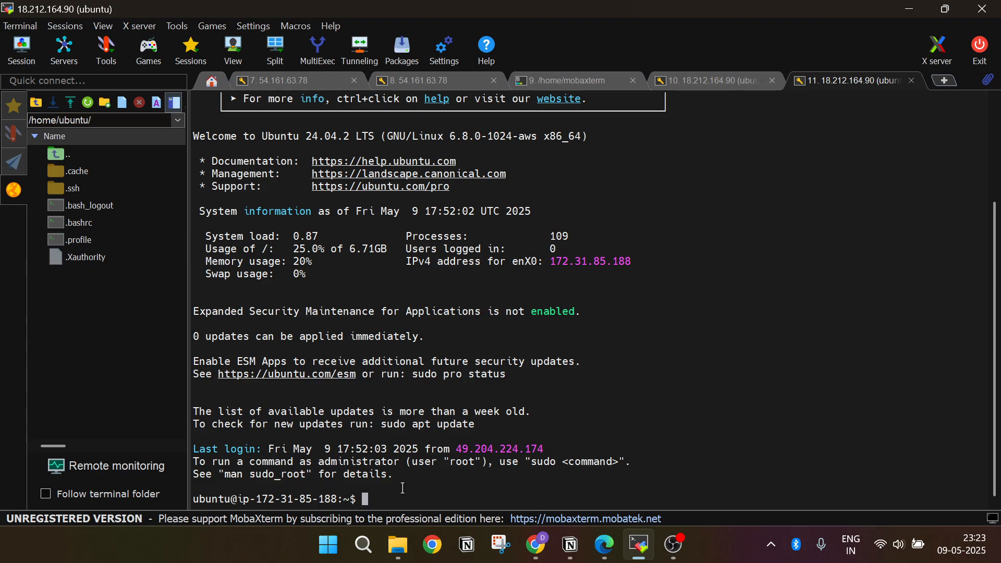
{"action": "key", "text": "Return"}
{"action": "key", "text": "Return"}
{"action": "key", "text": "Return"}
{"action": "key", "text": "Return"}
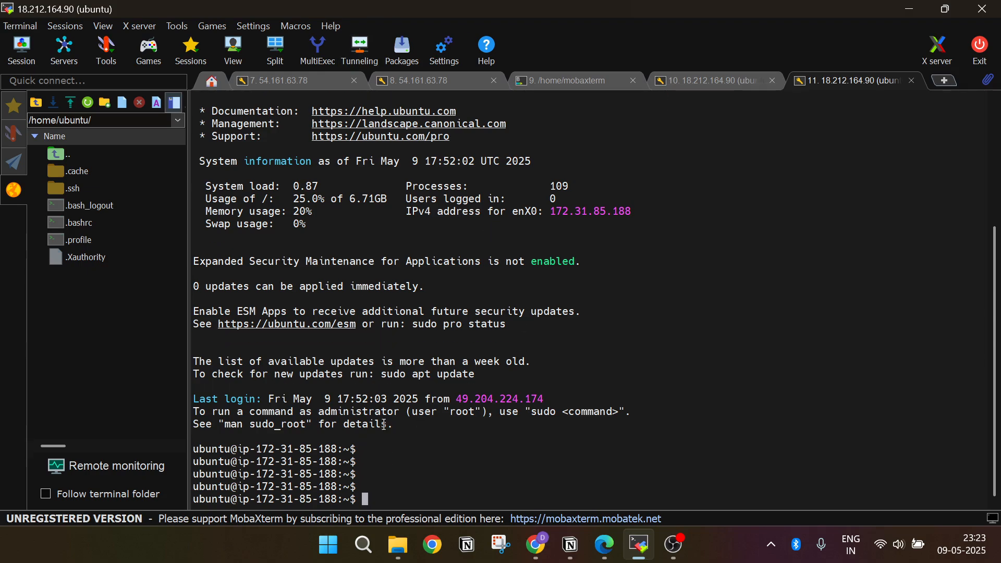
Step: Highlight the hostname in the ubuntu shell prompt and compare it with the testwindows instance's private IPv4 address in the EC2 console in Chrome
{"action": "left_click_drag", "start_coordinate": [241, 447], "coordinate": [335, 447]}
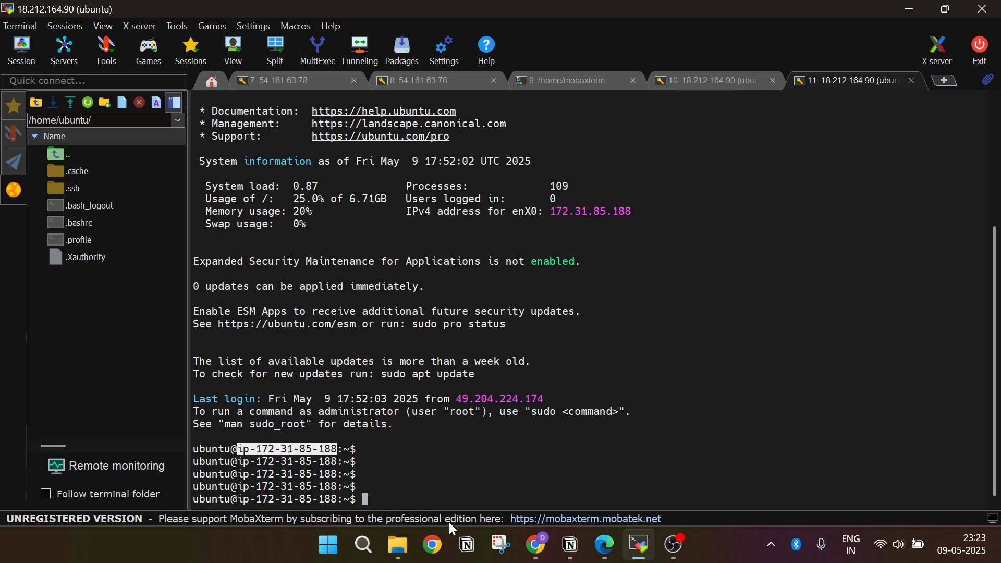
{"action": "left_click", "coordinate": [536, 557]}
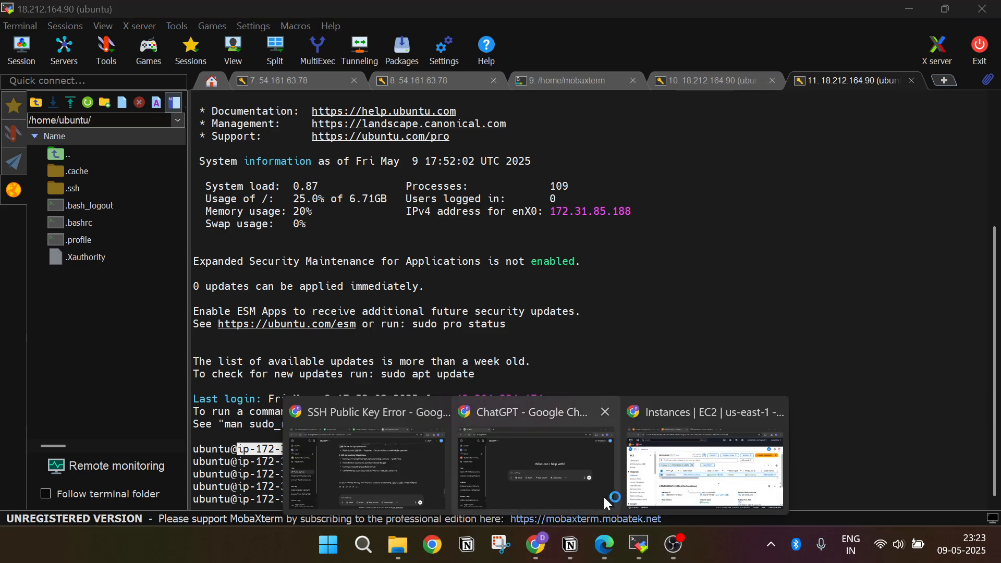
{"action": "left_click", "coordinate": [704, 453]}
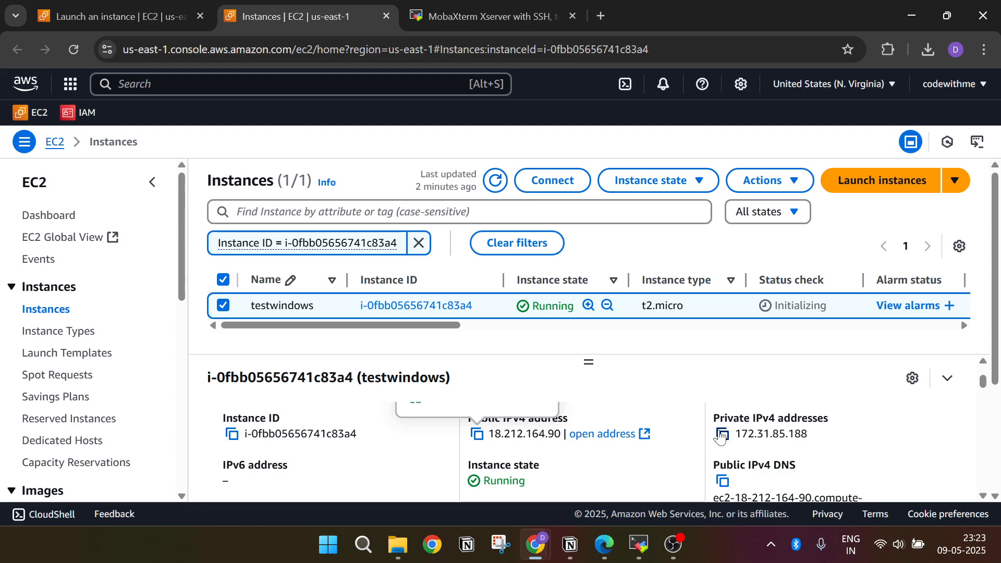
{"action": "key", "text": "alt+Tab"}
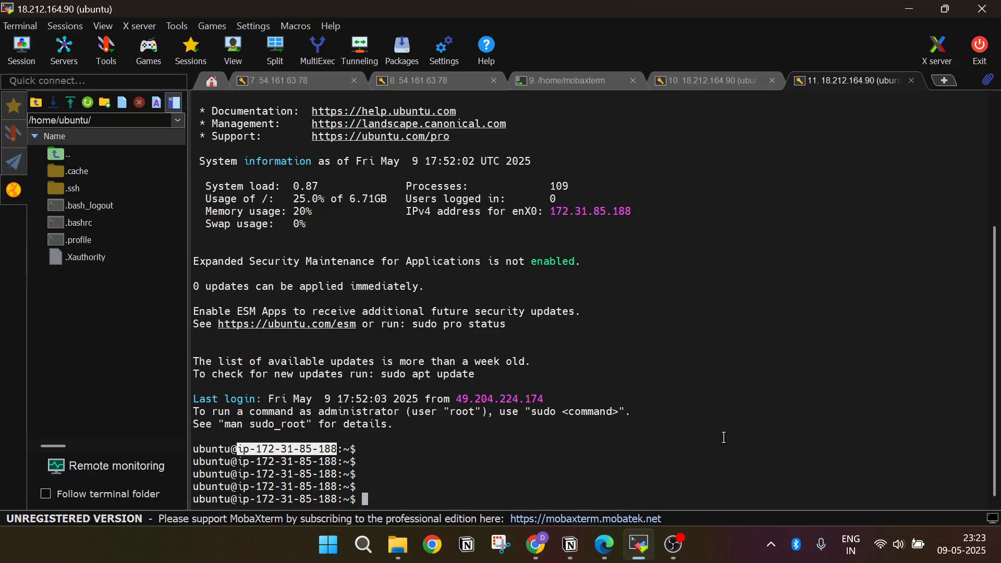
{"action": "key", "text": "alt+Tab"}
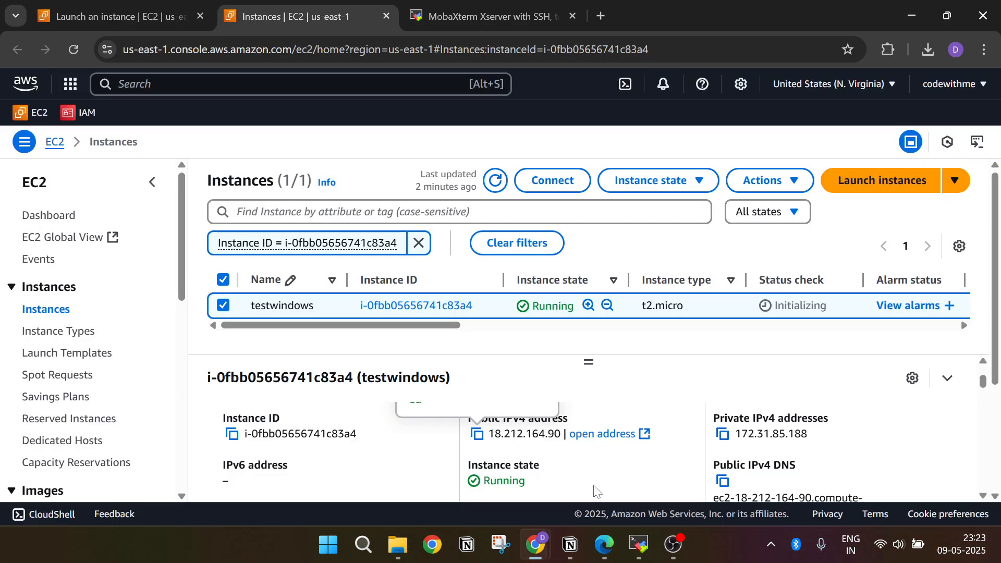
Step: Check the IP-based hostname in the testwindows instance details, then switch back to the MobaXterm terminal and clear the highlighted prompt text
{"action": "scroll", "coordinate": [631, 451], "scroll_direction": "down", "scroll_amount": 3}
{"action": "scroll", "coordinate": [631, 451], "scroll_direction": "up", "scroll_amount": 1}
{"action": "scroll", "coordinate": [631, 451], "scroll_direction": "down", "scroll_amount": 1}
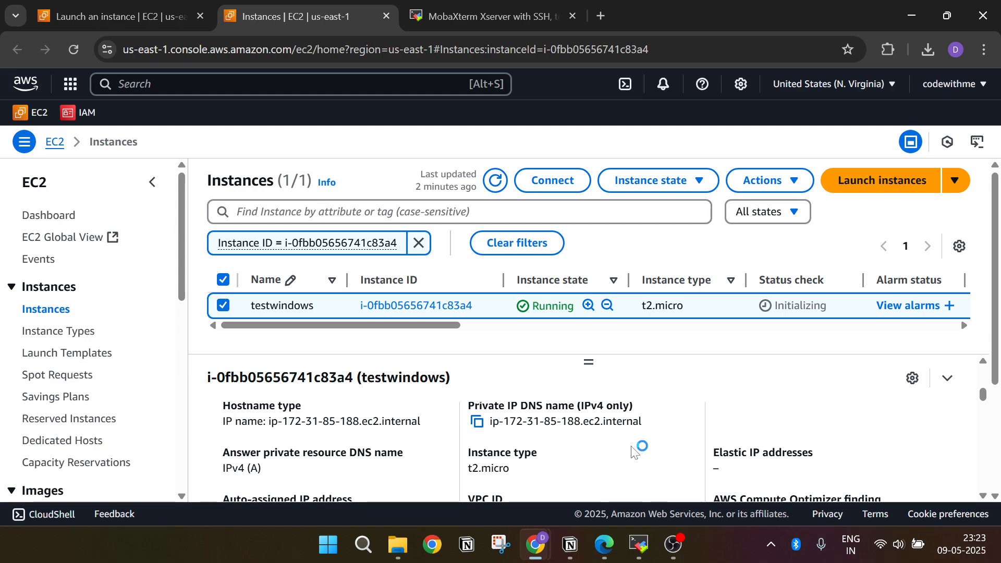
{"action": "left_click_drag", "start_coordinate": [269, 422], "coordinate": [412, 437]}
{"action": "key", "text": "alt+Tab"}
{"action": "left_click", "coordinate": [459, 468]}
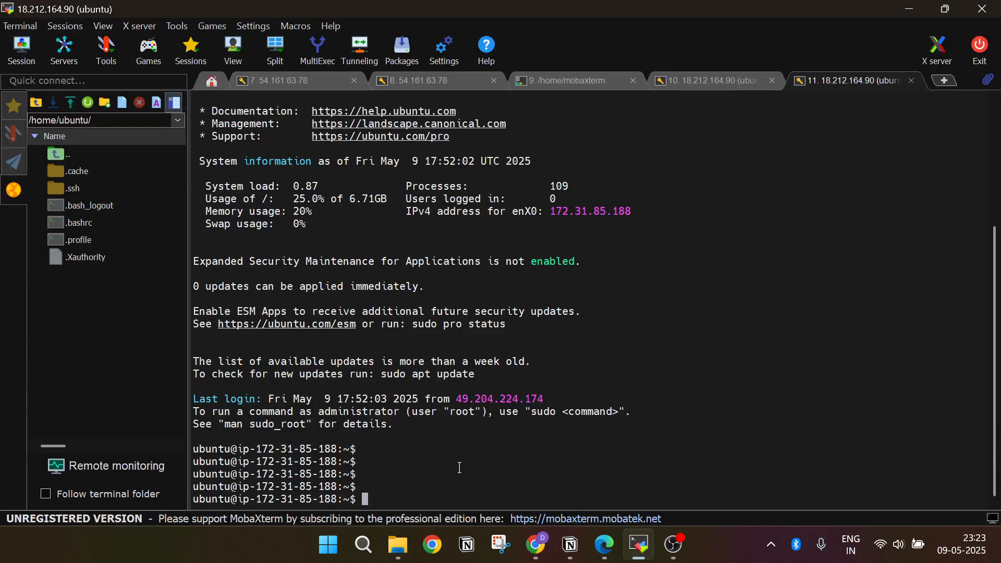